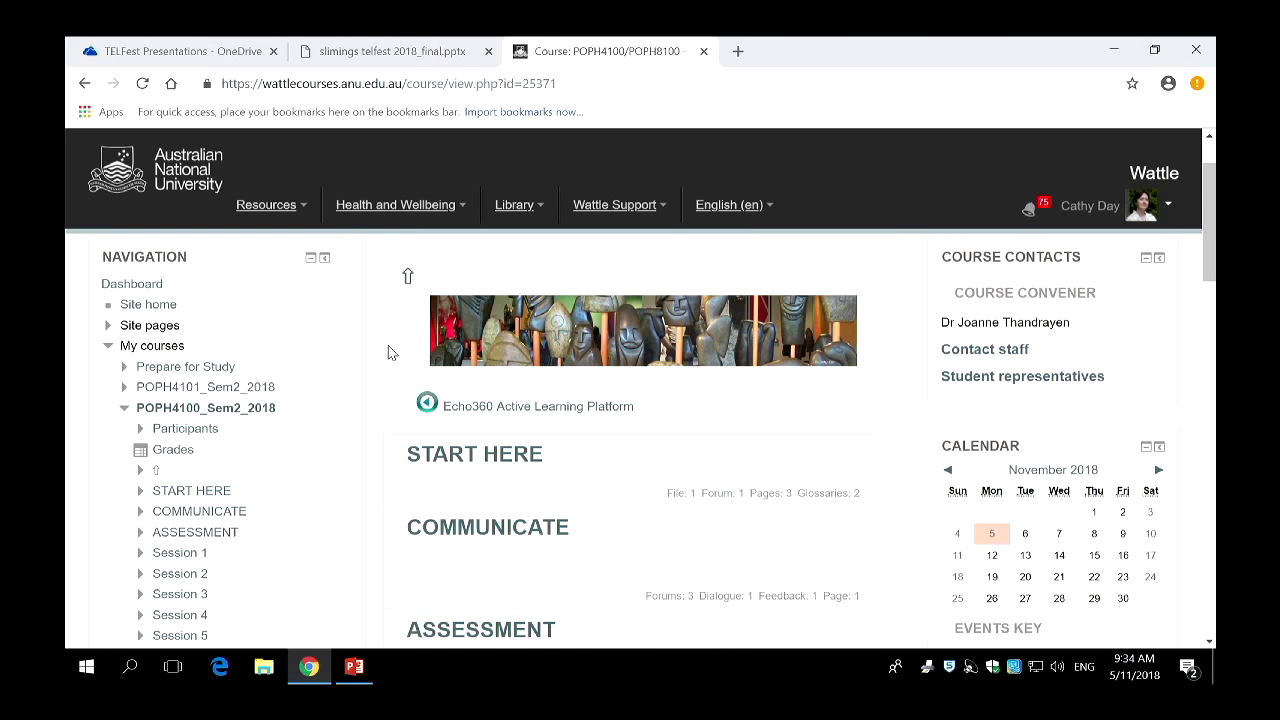
# Open Session 1 of Fundamentals of Epidemiology, with its 'Read chapters 1 & 3' task.
pyautogui.scroll(-3, 390, 352)
pyautogui.scroll(-2, 390, 352)
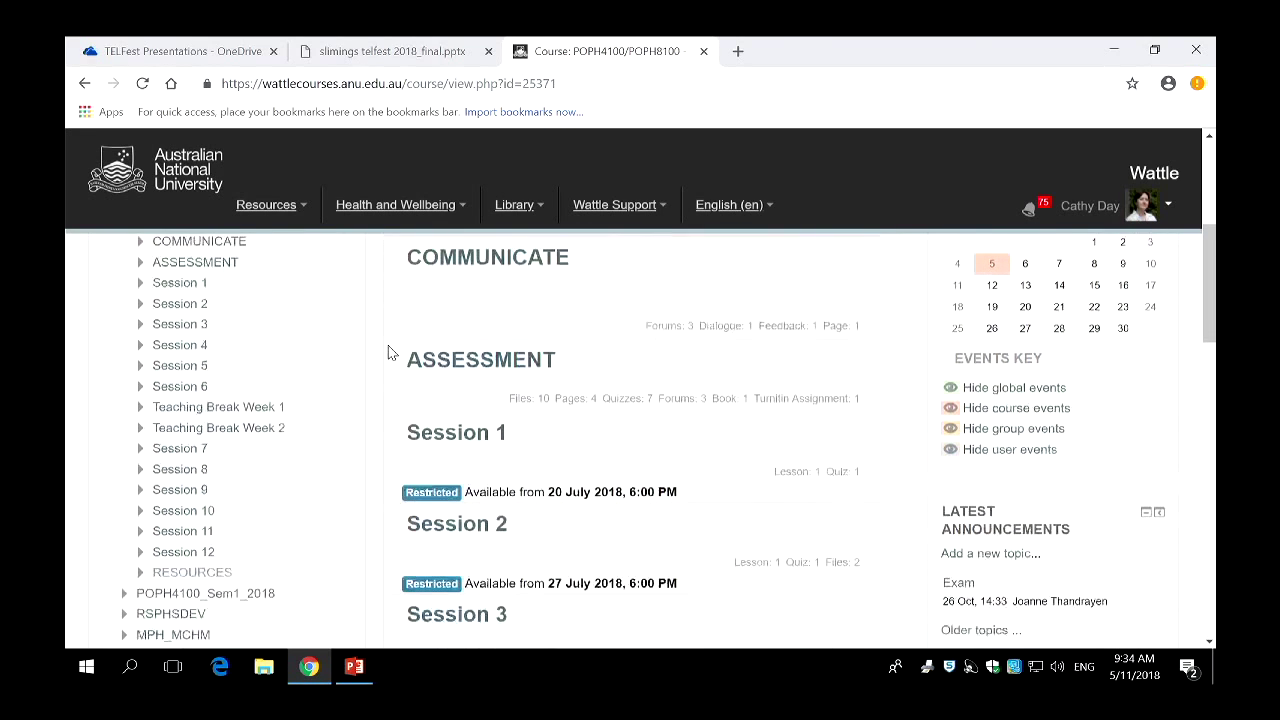
pyautogui.scroll(6, 390, 352)
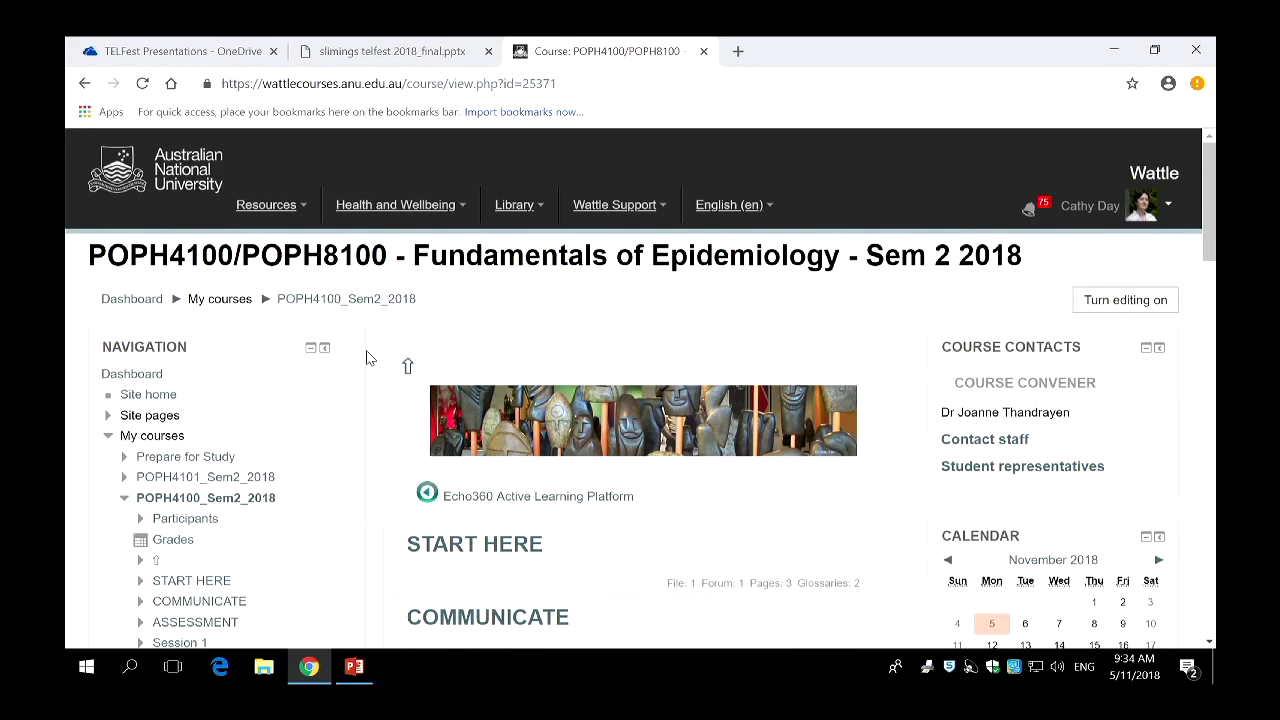
pyautogui.scroll(-2, 390, 455)
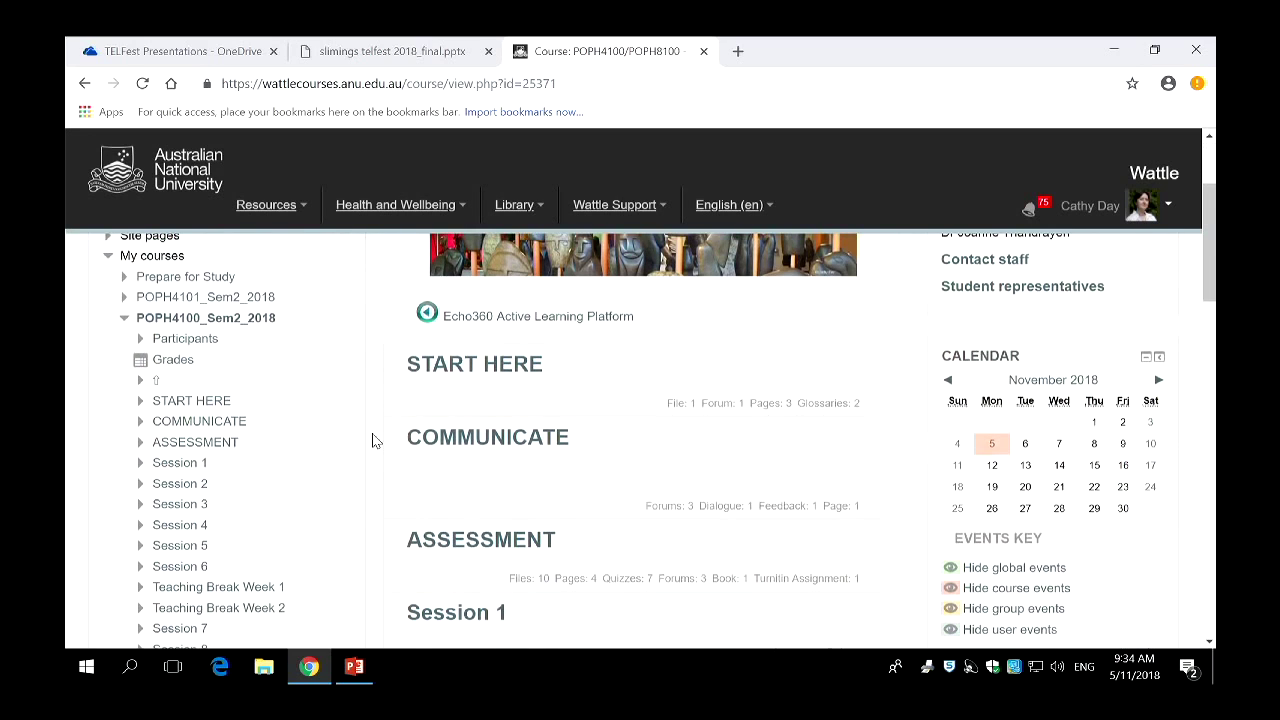
pyautogui.scroll(-1, 372, 438)
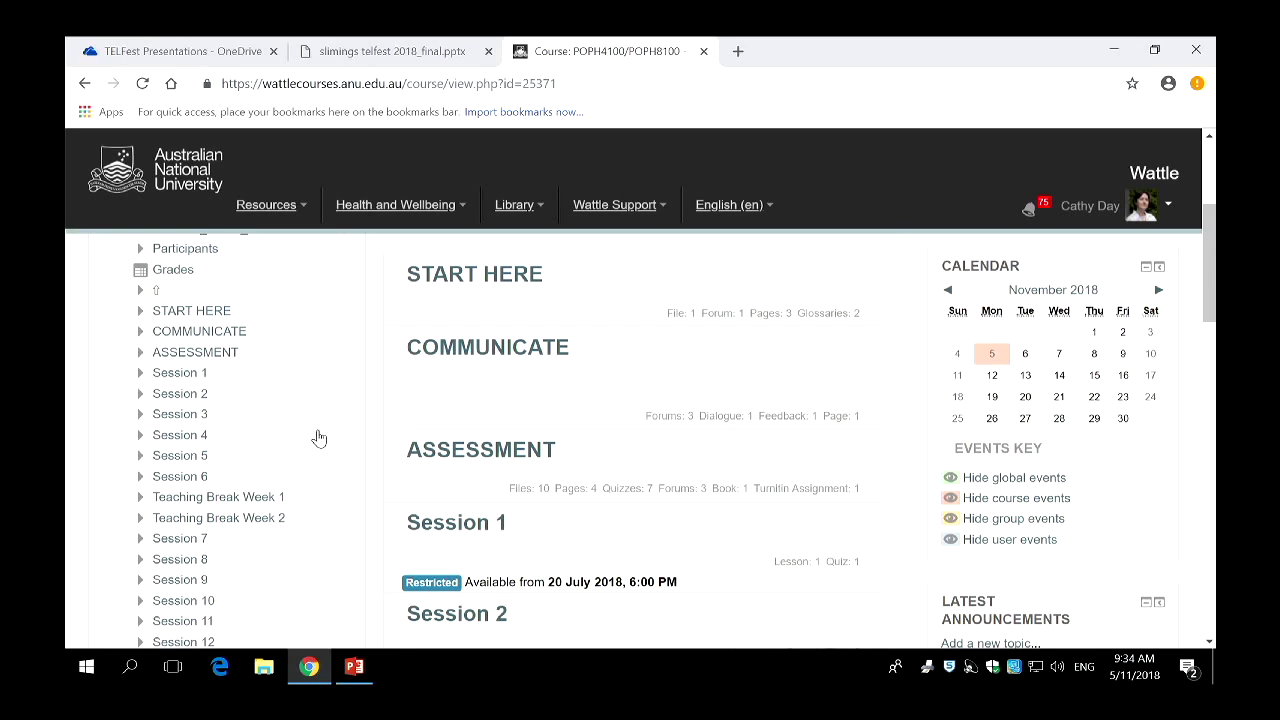
pyautogui.click(435, 530)
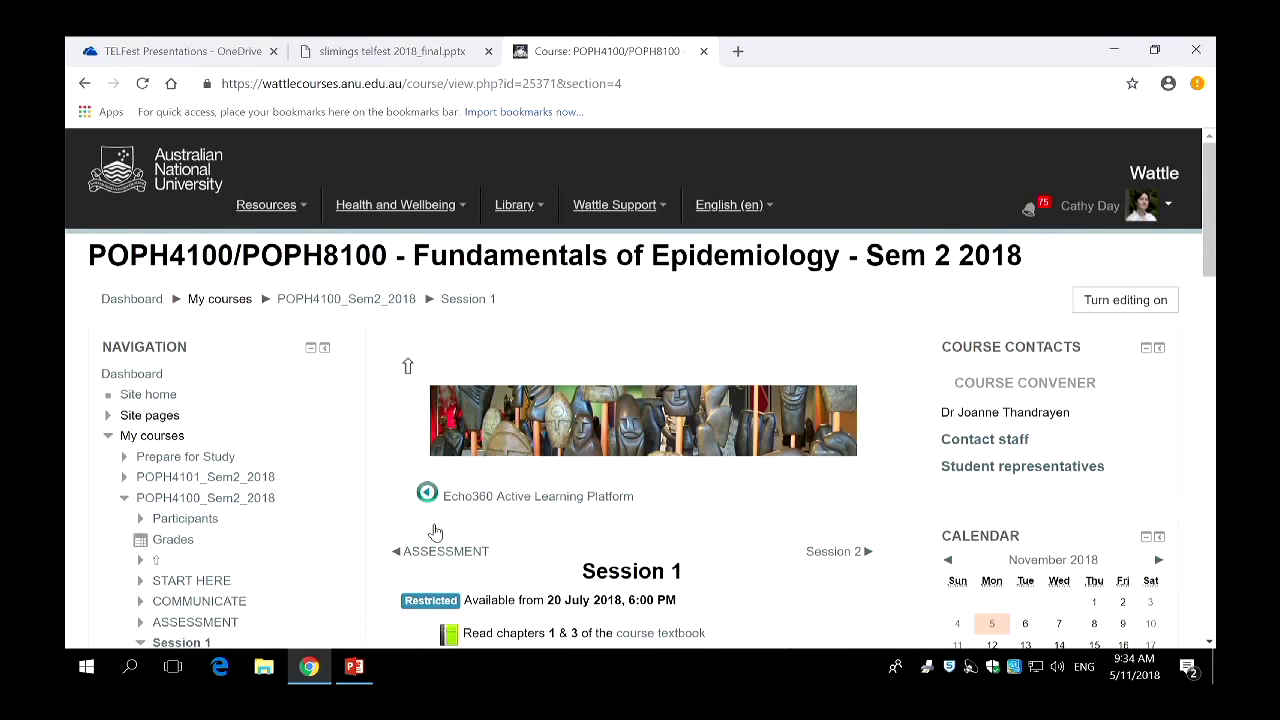
# Open the Introduction to Epidemiology lesson listed on the Session 1 page.
pyautogui.scroll(-2, 395, 520)
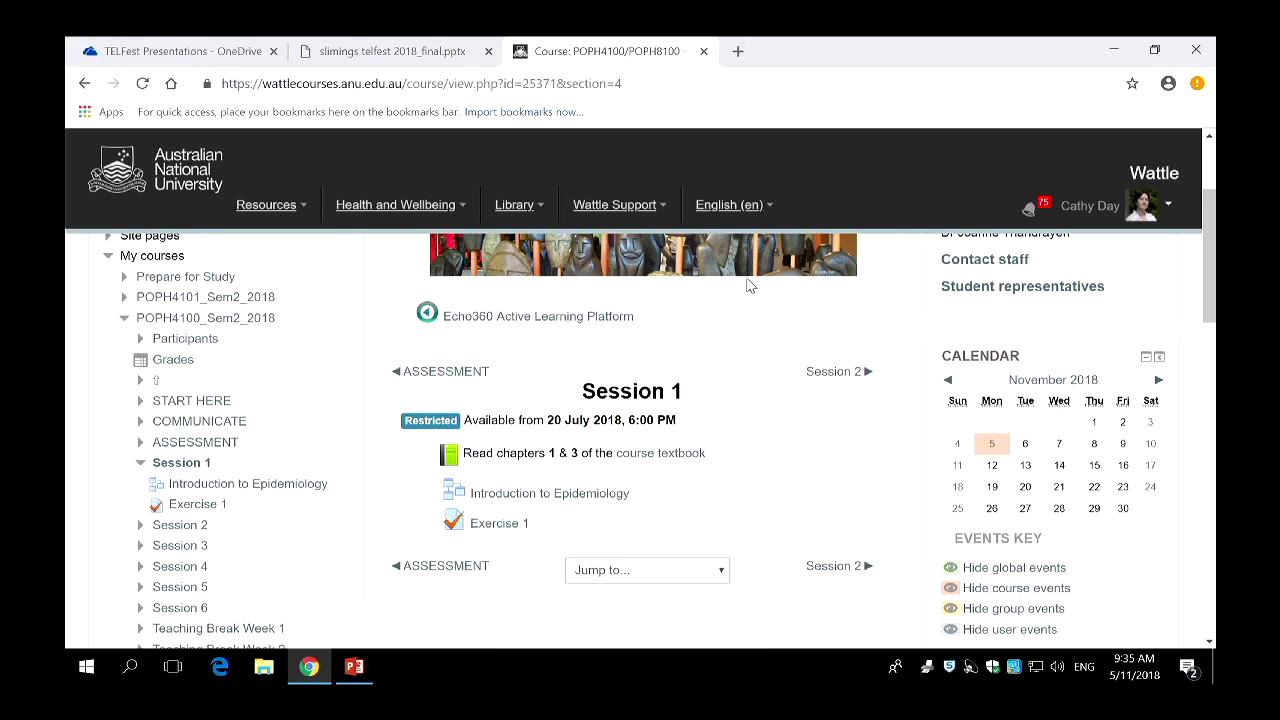
pyautogui.click(553, 494)
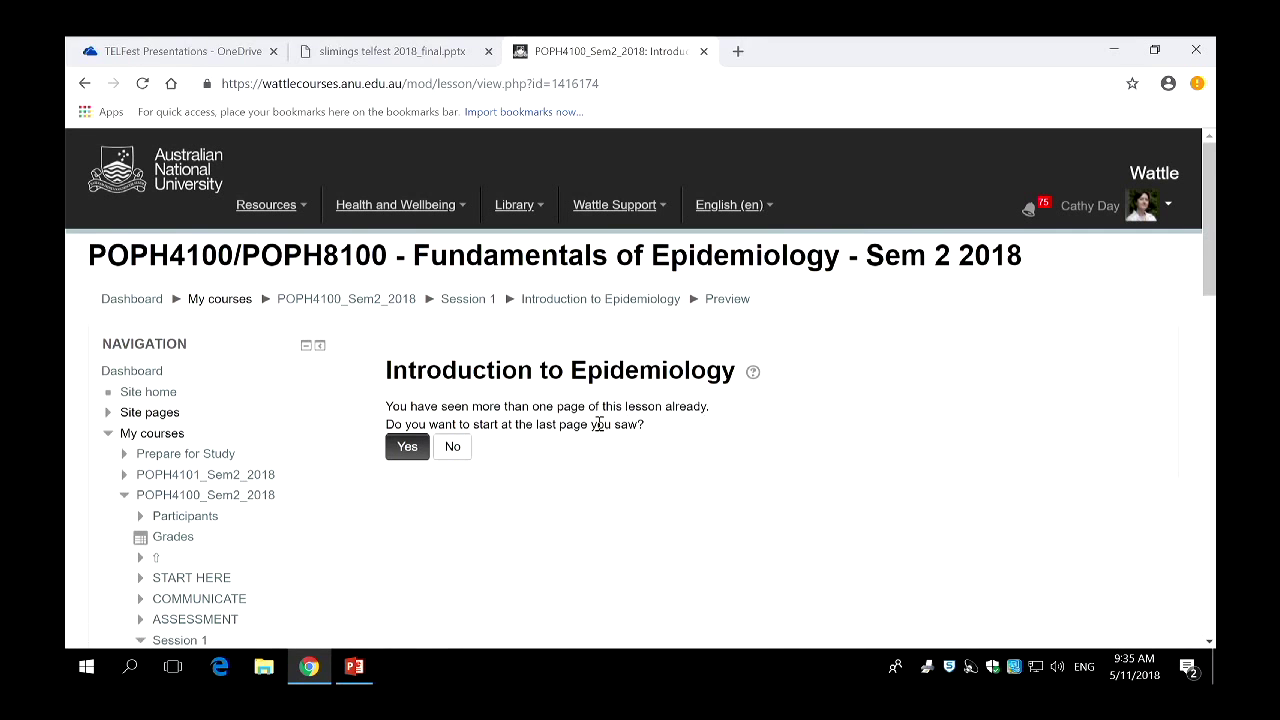
# Restart the lesson from the beginning and jump to section 1.3 CHANGING PATTERNS.
pyautogui.click(456, 451)
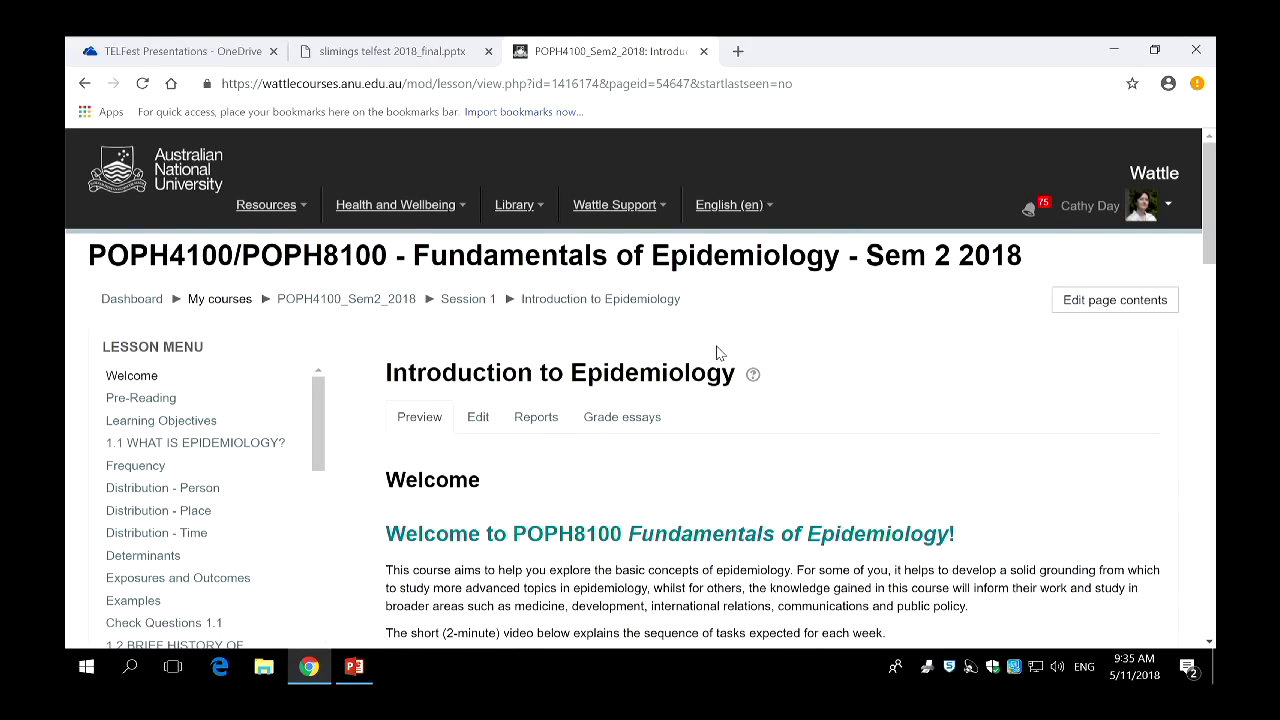
pyautogui.moveTo(318, 398); pyautogui.dragTo(330, 499)
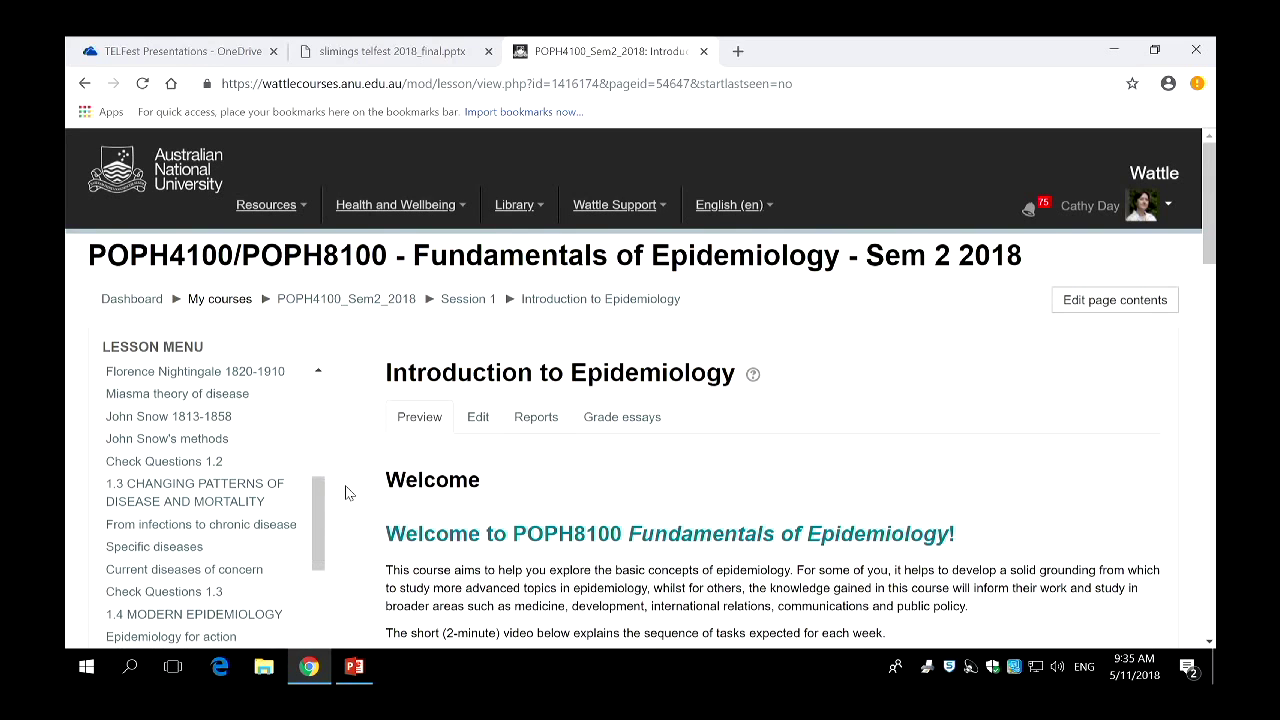
pyautogui.click(203, 492)
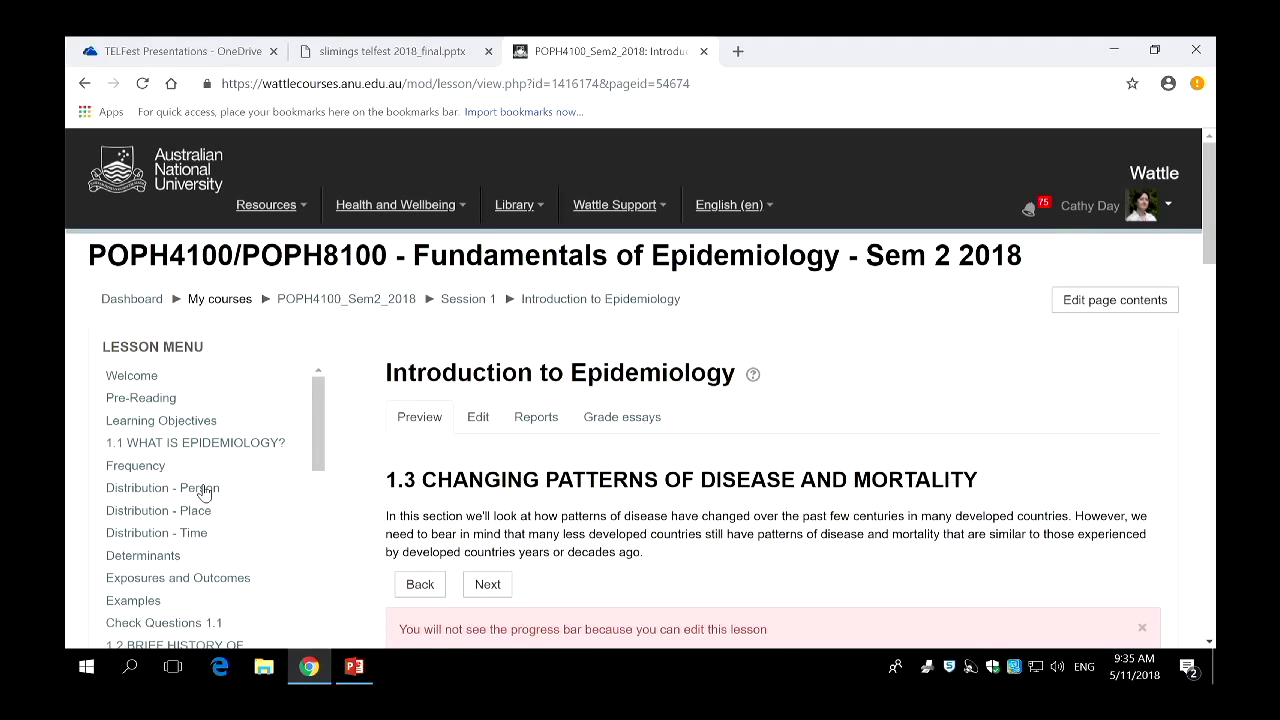
# Advance two pages to Specific diseases, showing the Great Britain diphtheria death-rate graph.
pyautogui.scroll(-1, 592, 522)
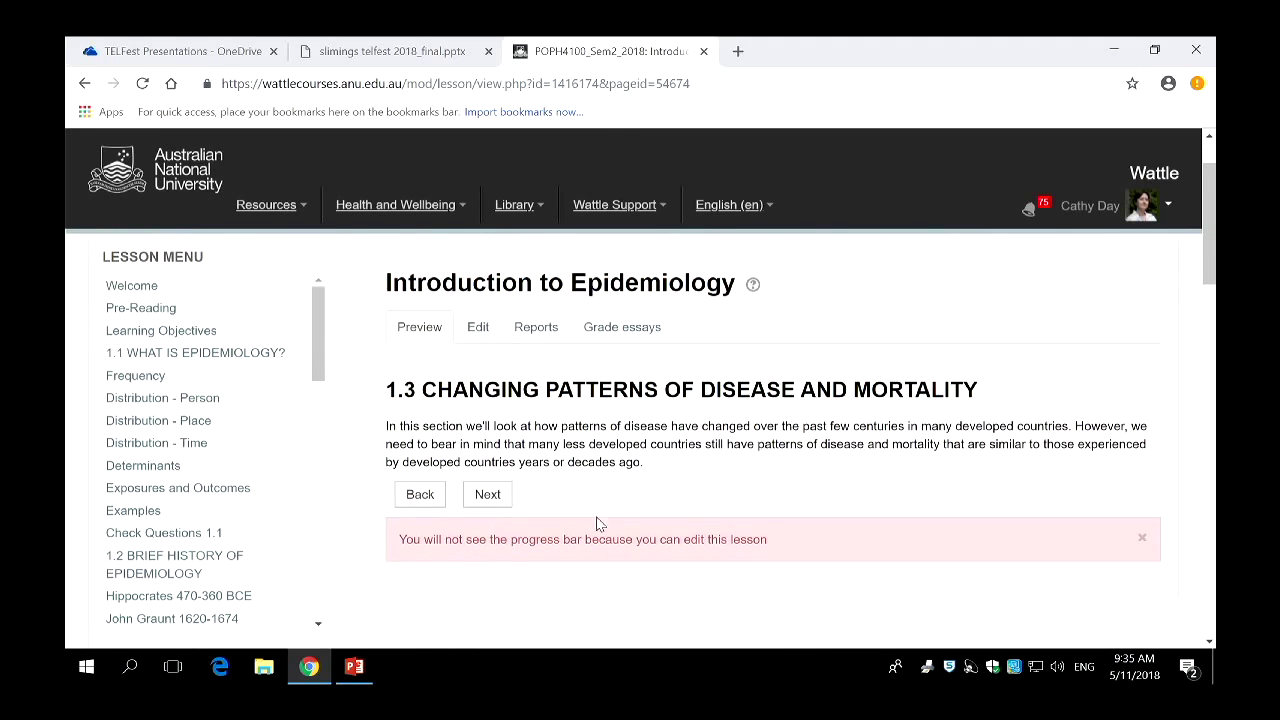
pyautogui.click(506, 494)
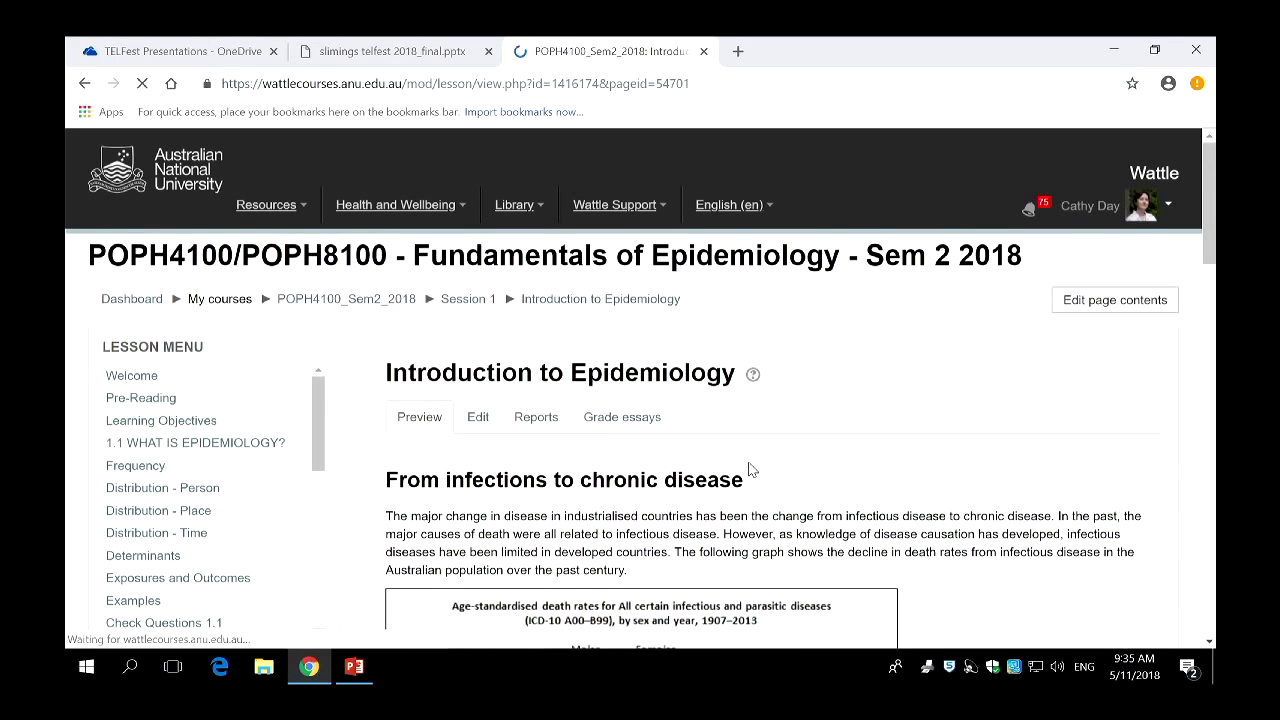
pyautogui.scroll(-4, 750, 466)
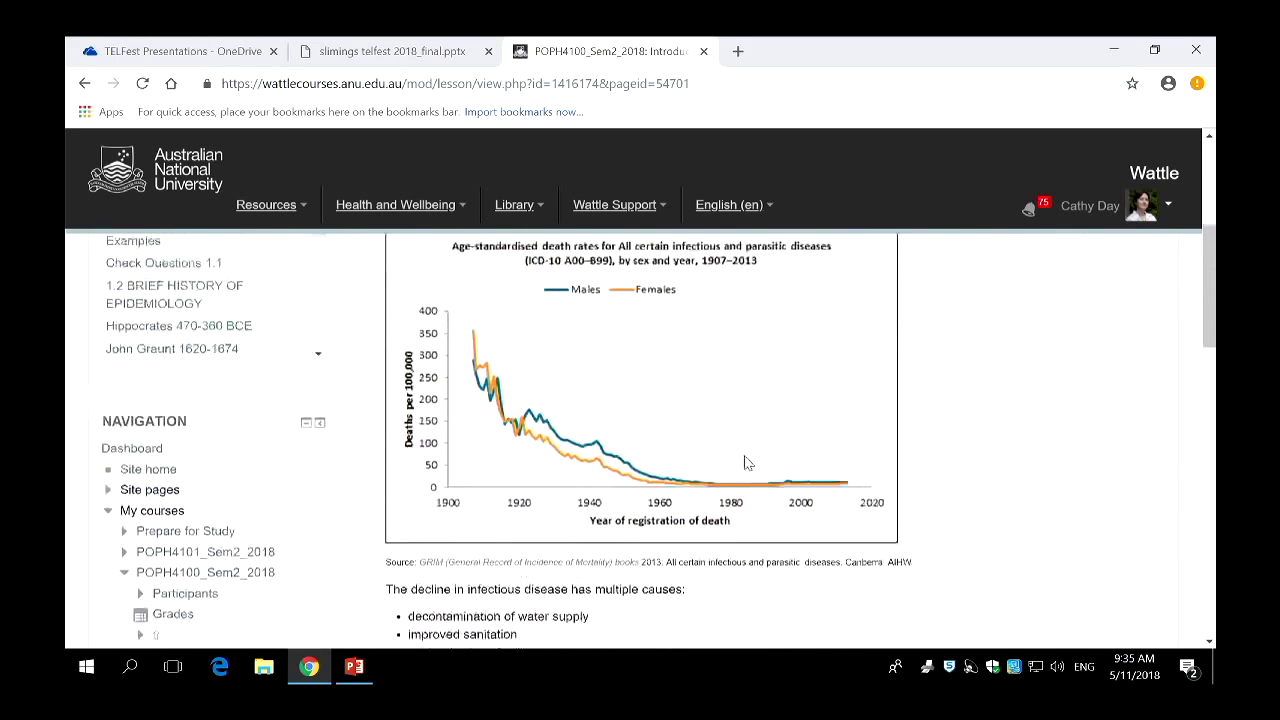
pyautogui.scroll(-10, 744, 462)
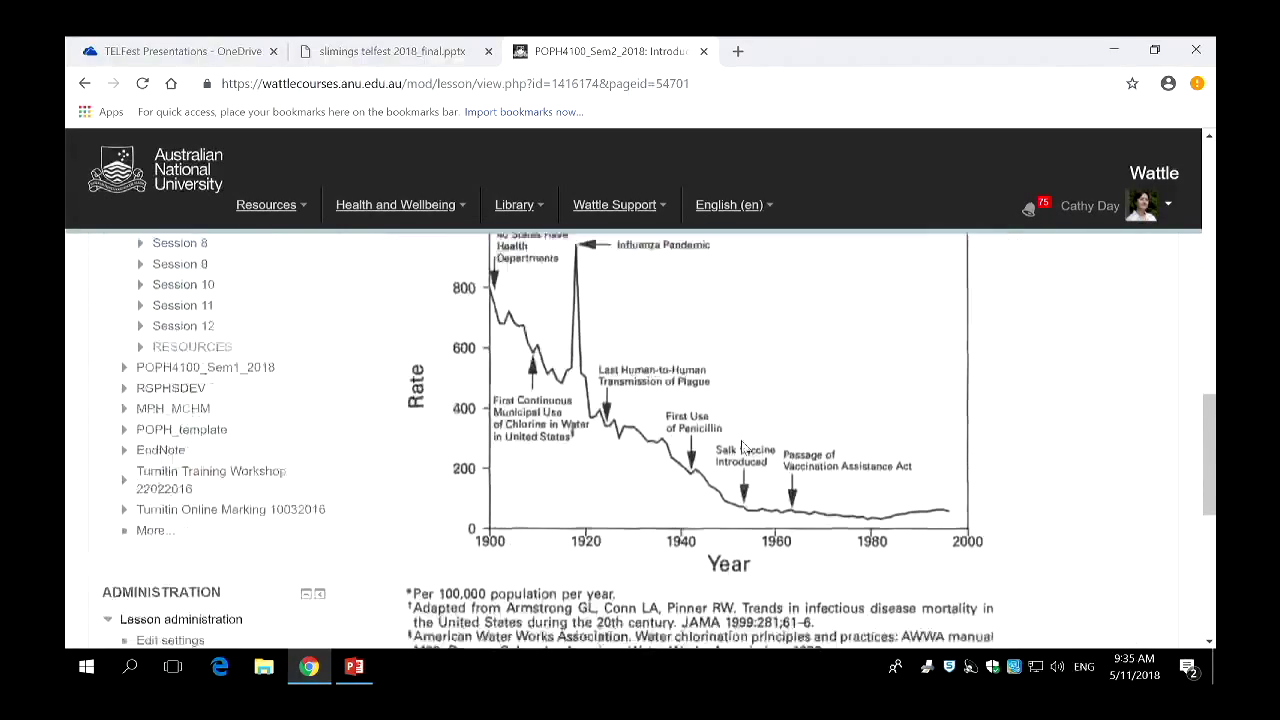
pyautogui.scroll(-4, 741, 445)
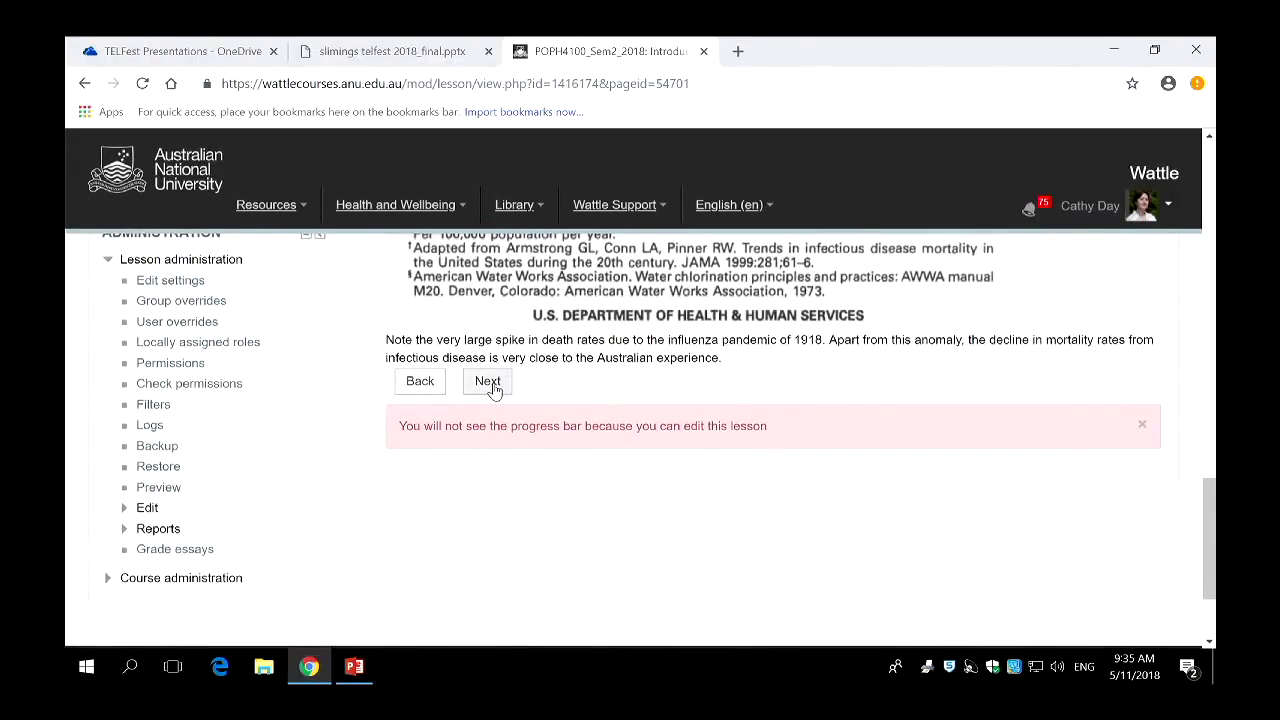
pyautogui.click(488, 383)
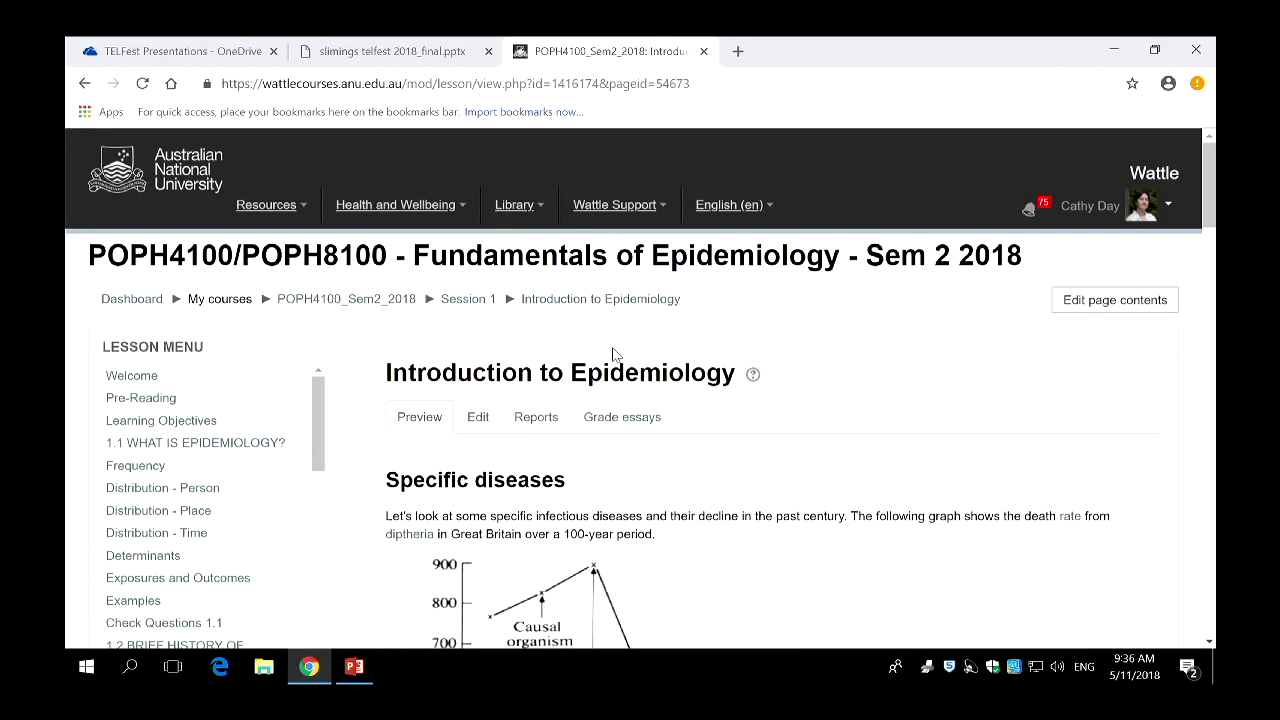
pyautogui.scroll(-5, 838, 380)
pyautogui.scroll(-2, 838, 380)
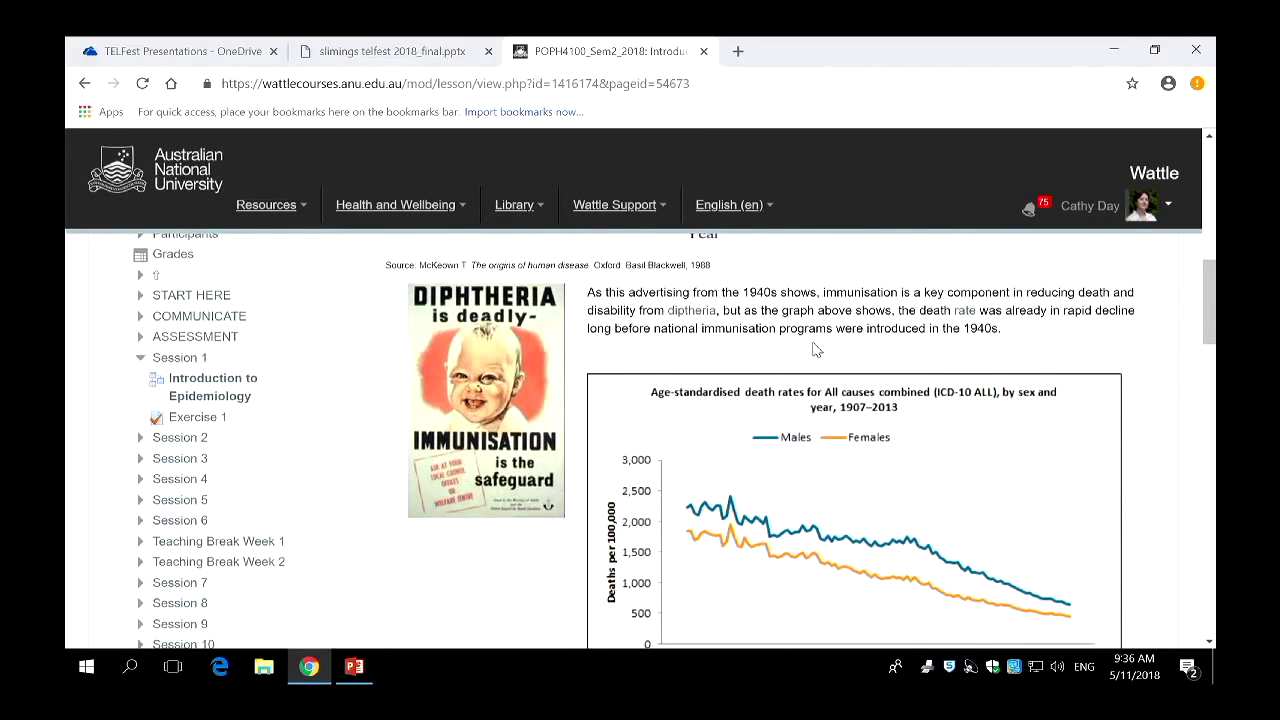
pyautogui.click(693, 312)
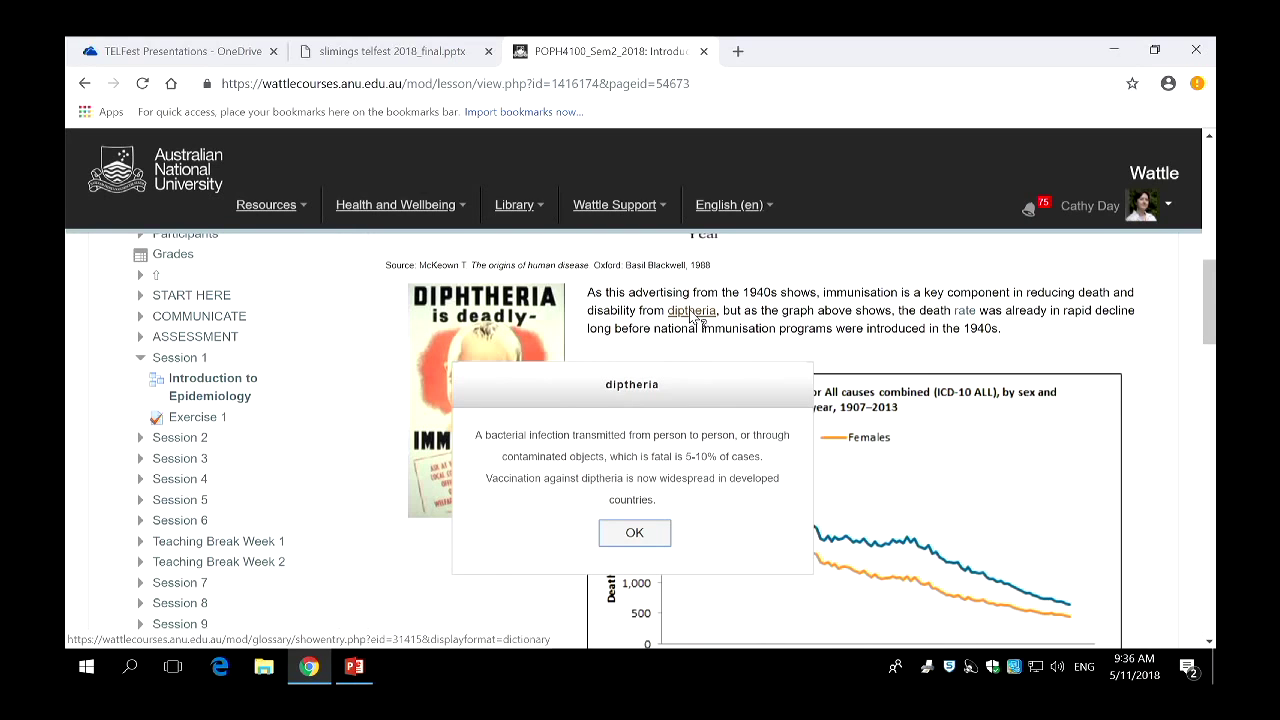
pyautogui.click(650, 536)
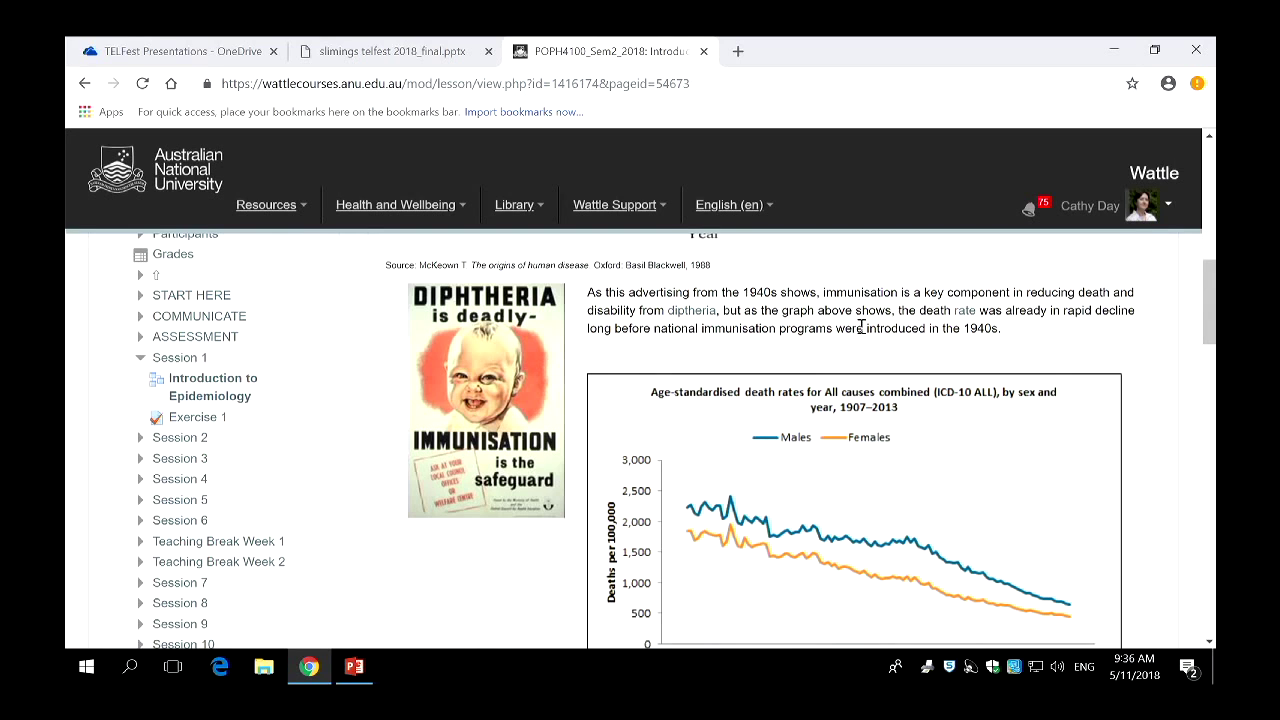
# Scroll to the bottom of the page and advance to Current diseases of concern.
pyautogui.scroll(-10, 860, 326)
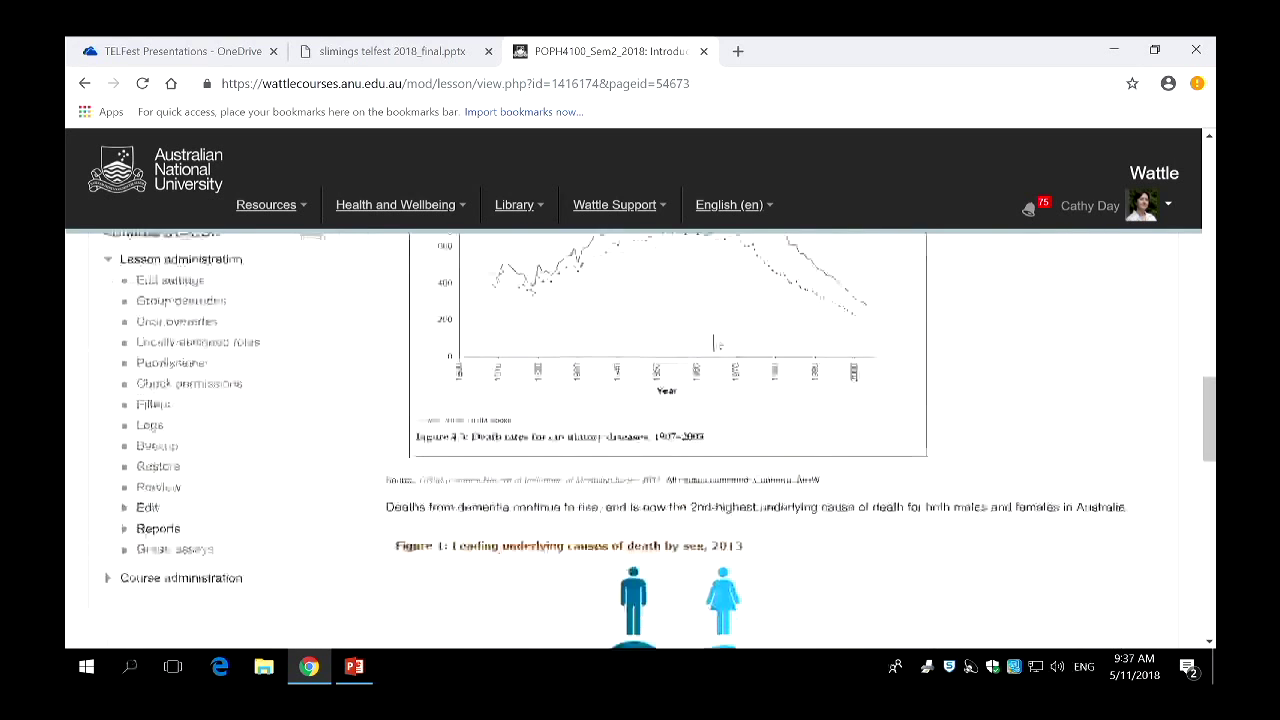
pyautogui.scroll(-2, 716, 343)
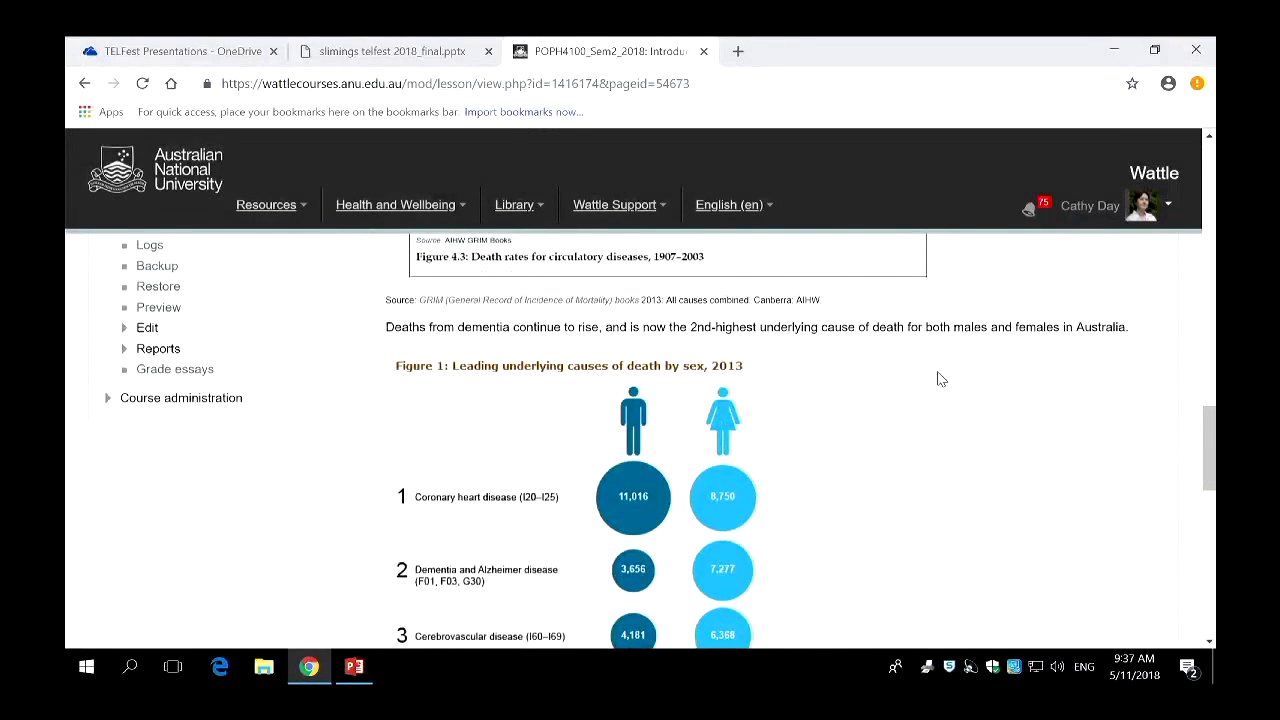
pyautogui.scroll(-1, 940, 380)
pyautogui.scroll(-1, 951, 380)
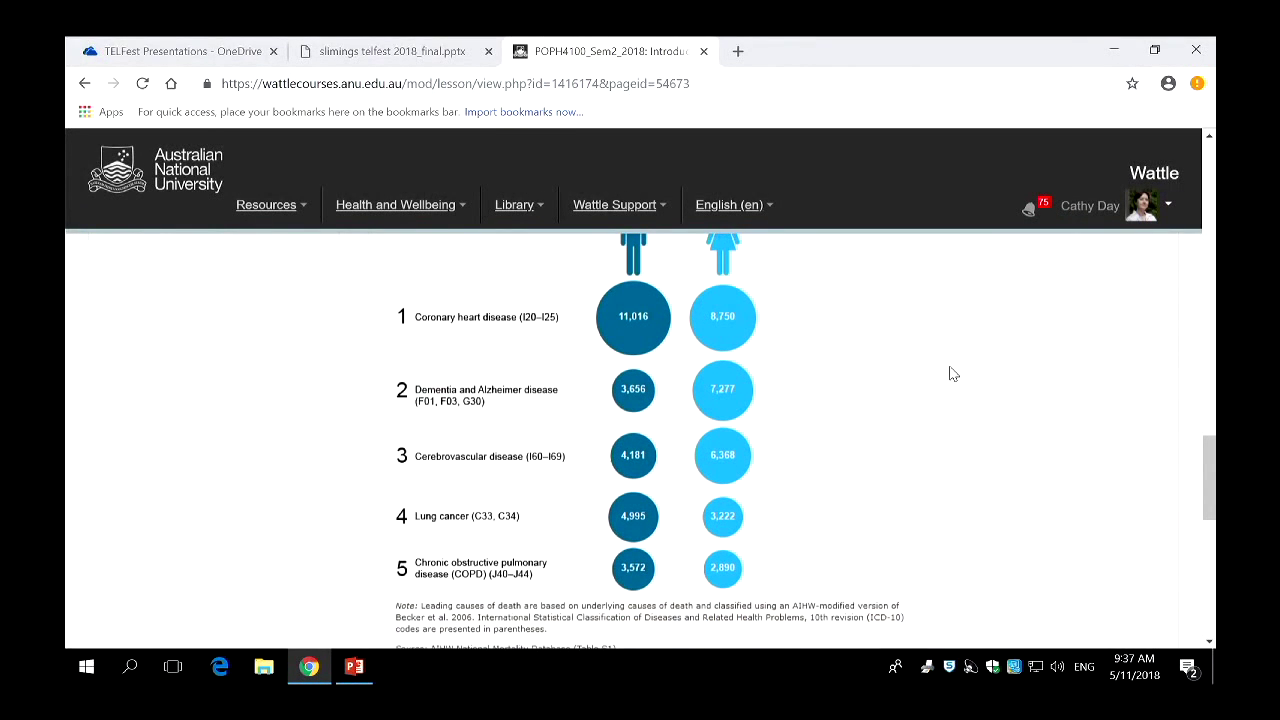
pyautogui.scroll(-10, 951, 365)
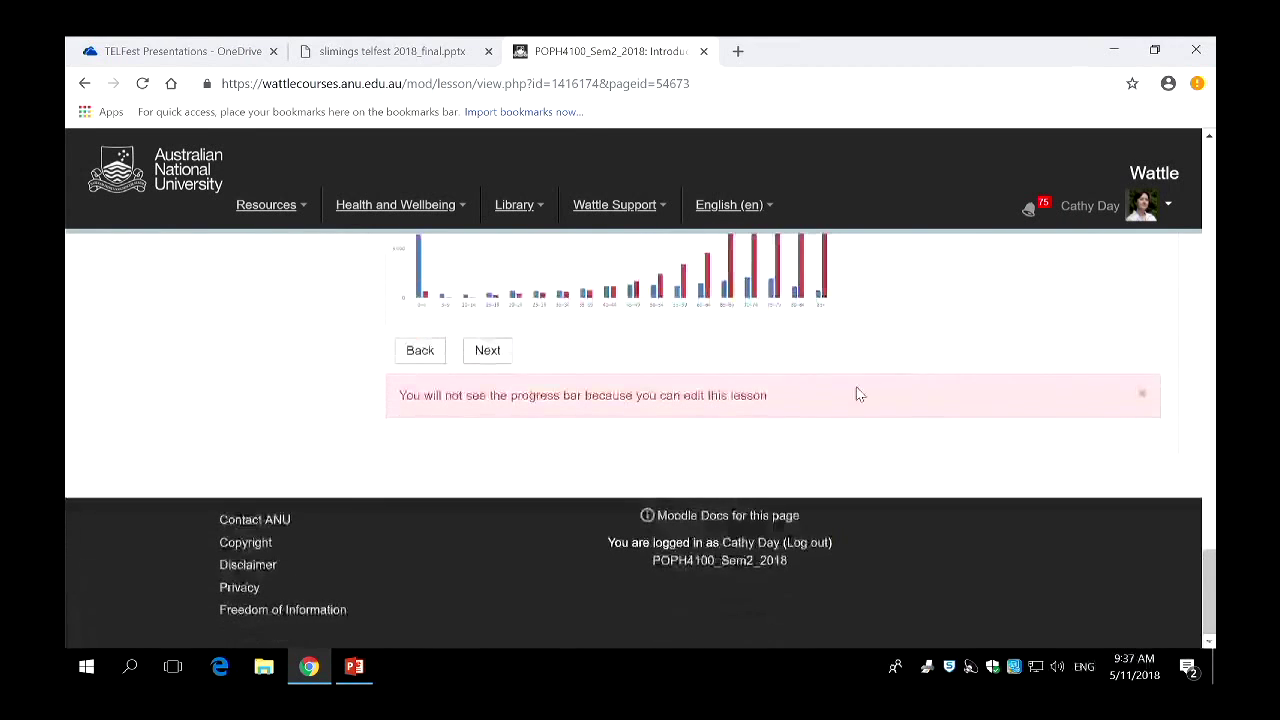
pyautogui.click(490, 352)
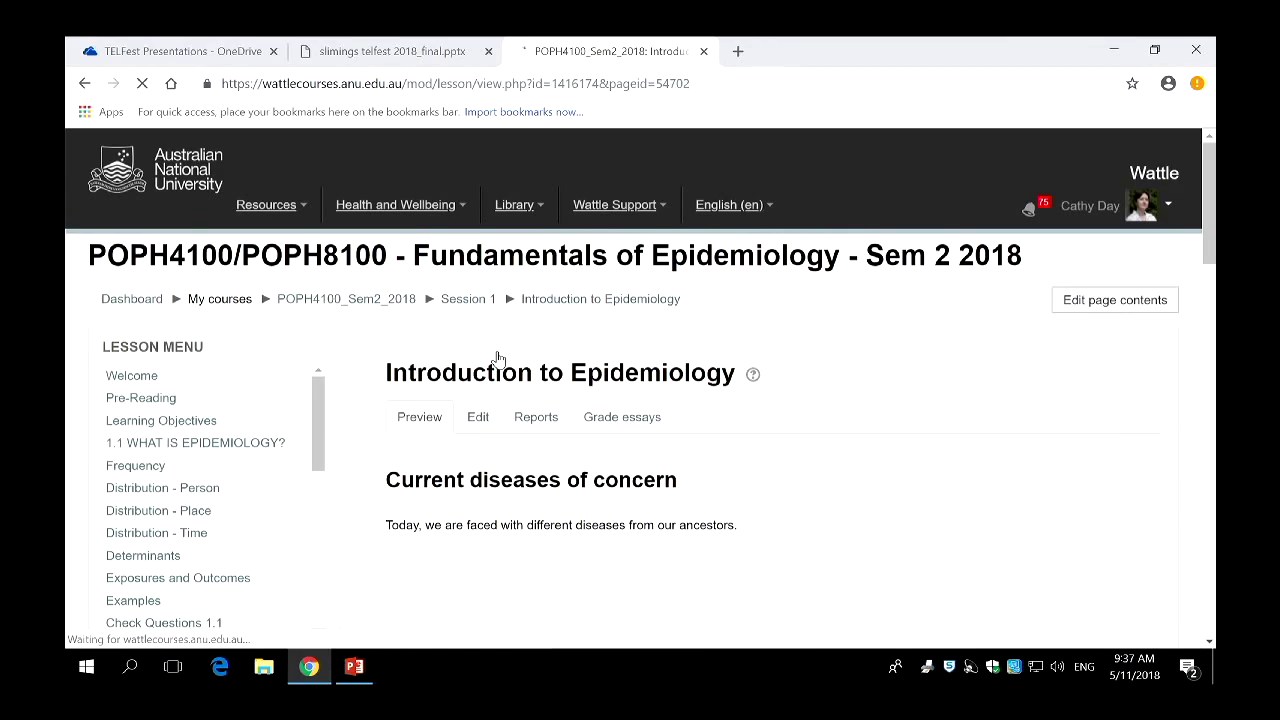
# Peek at Check Questions 1.3, then return to the National Health Priority Areas list.
pyautogui.scroll(-5, 498, 360)
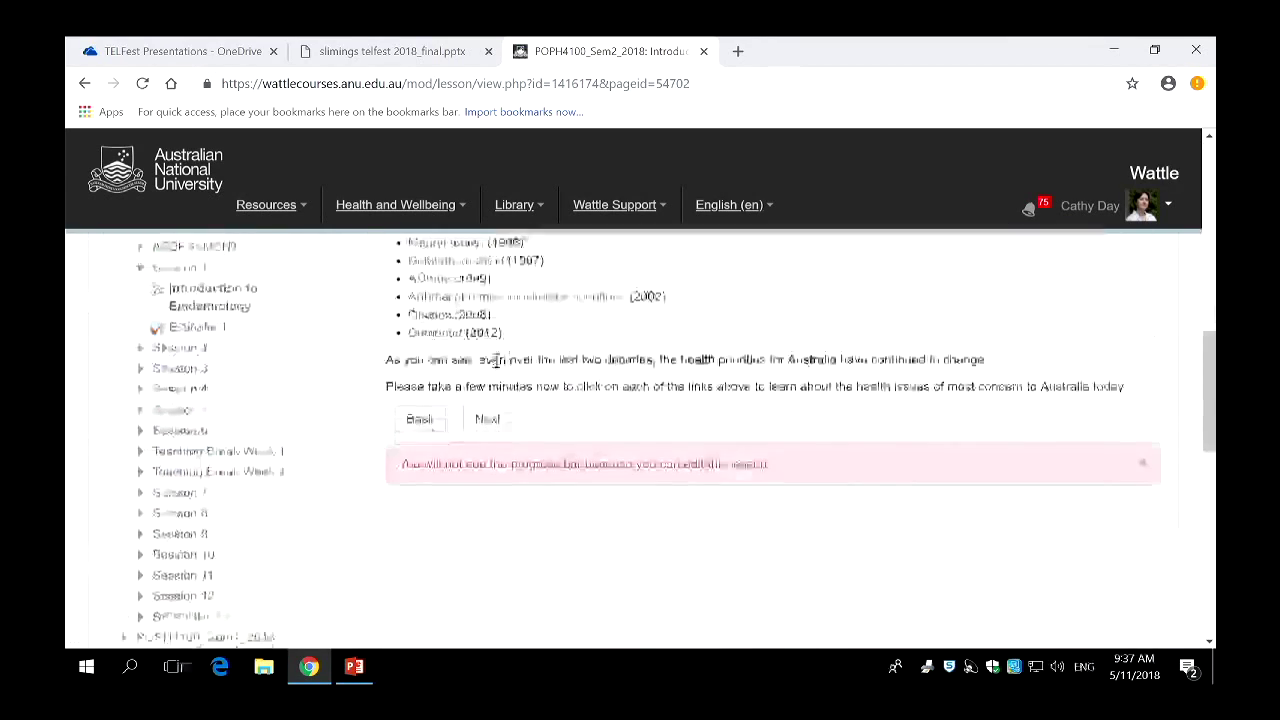
pyautogui.click(499, 424)
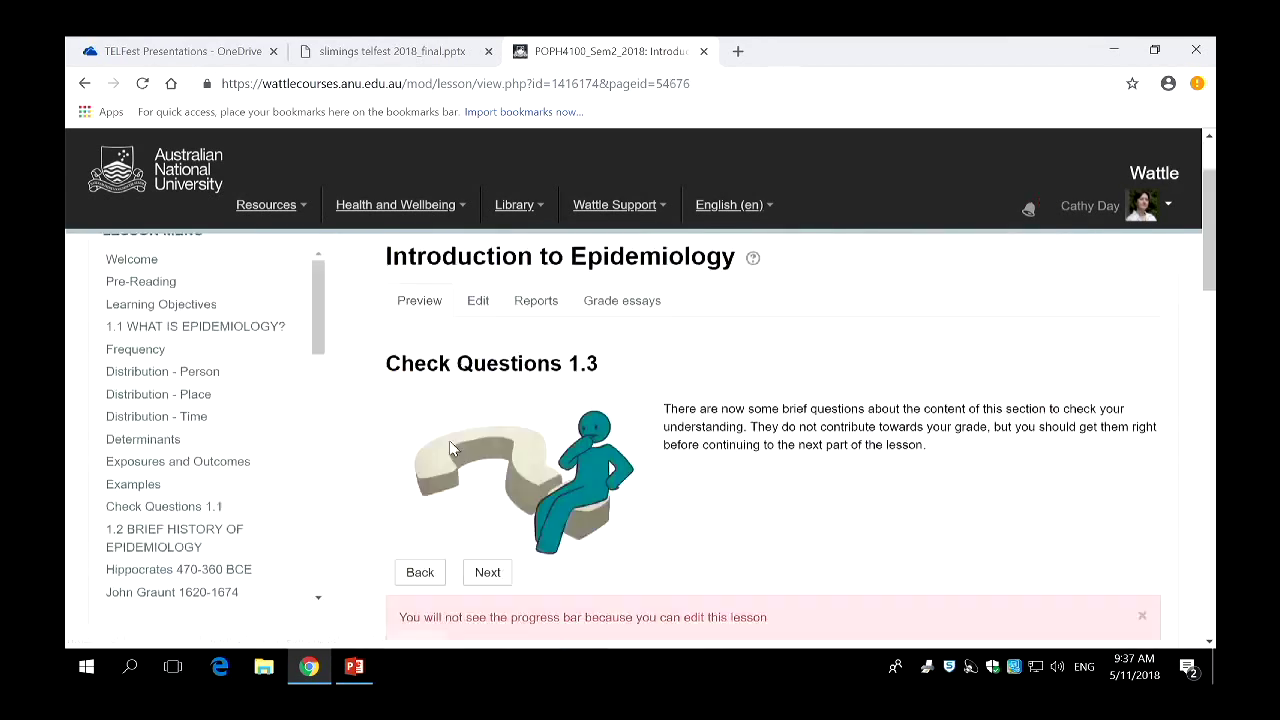
pyautogui.click(423, 419)
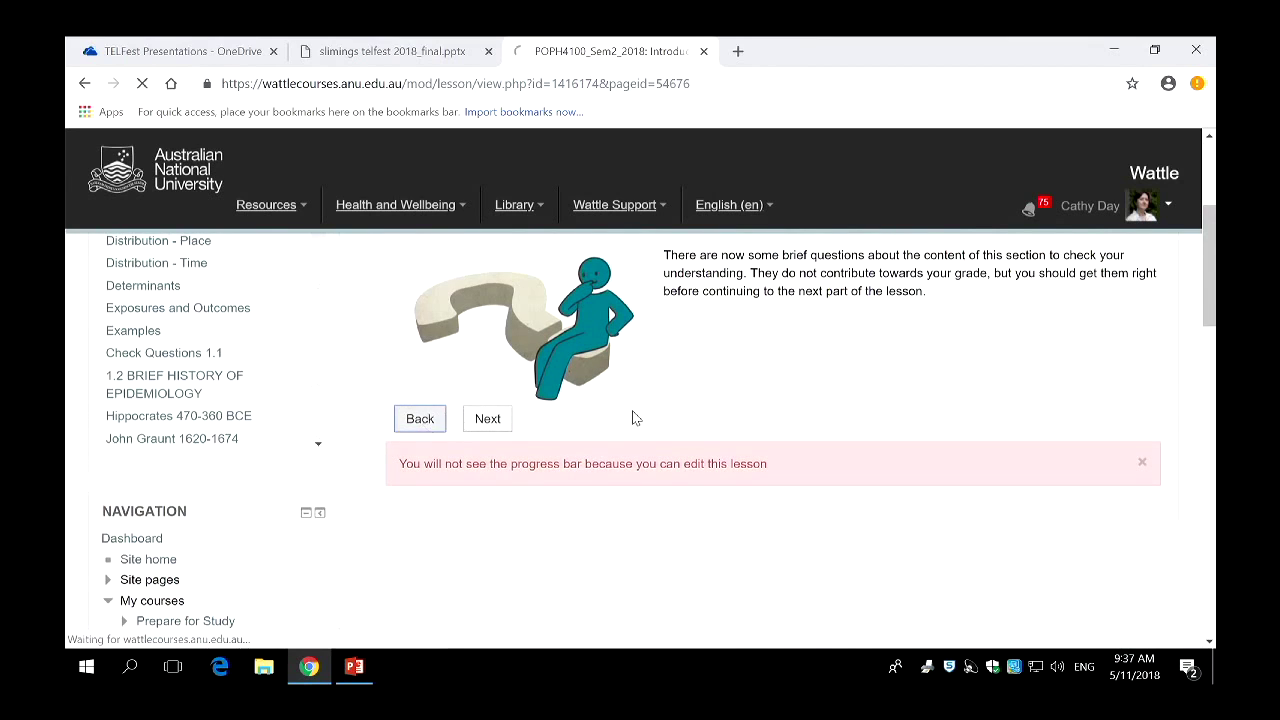
pyautogui.scroll(-3, 738, 405)
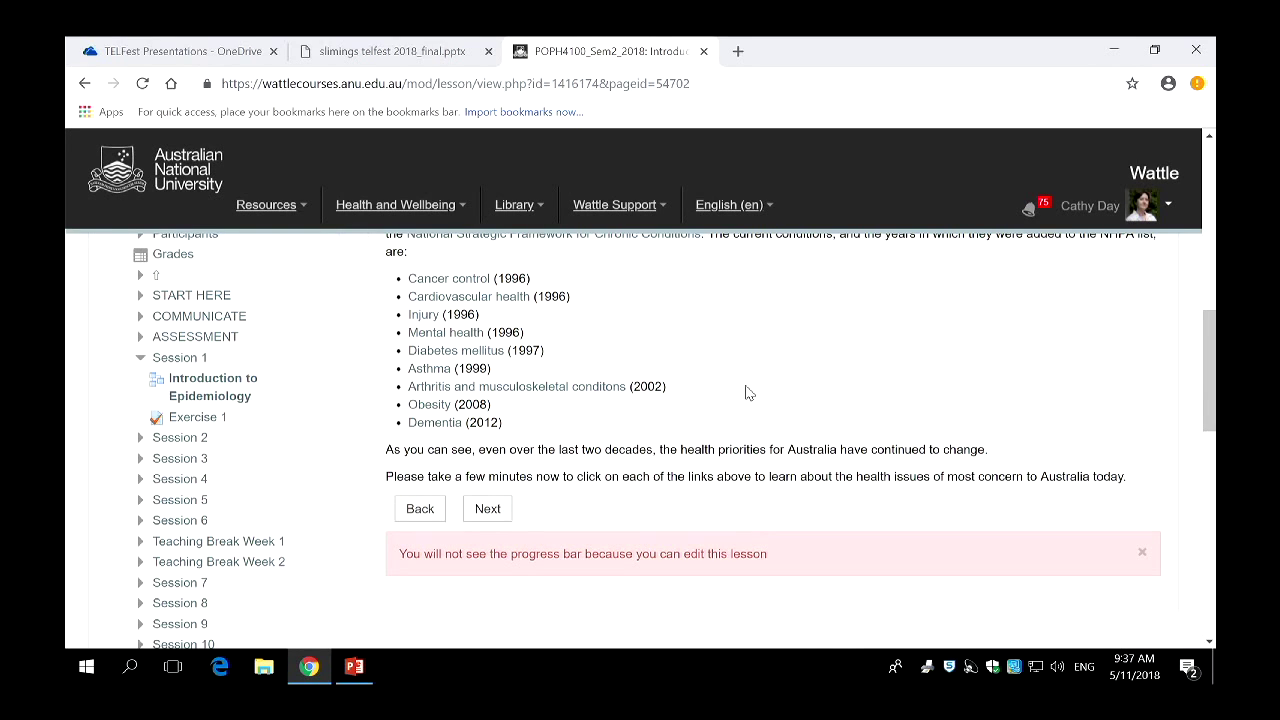
pyautogui.scroll(1, 745, 393)
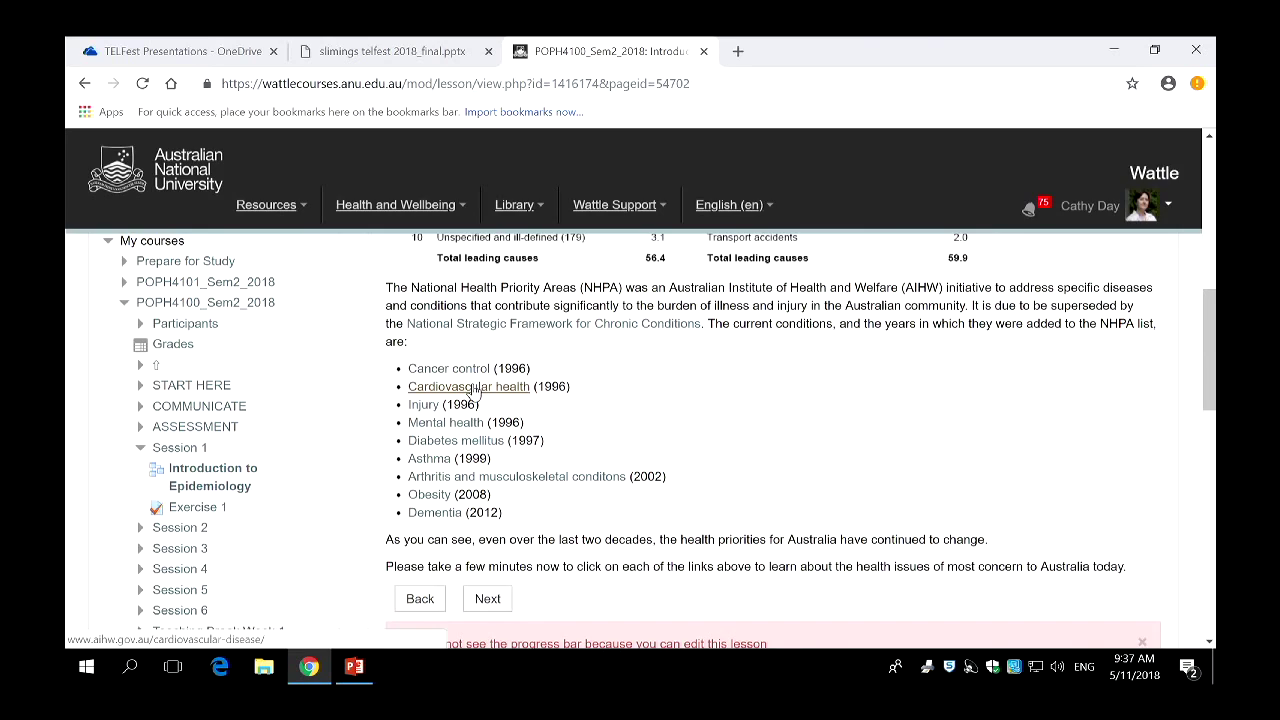
# Read the AIHW cardiovascular health overview, then return to the POPH4100 Wattle lesson tab.
pyautogui.click(478, 390)
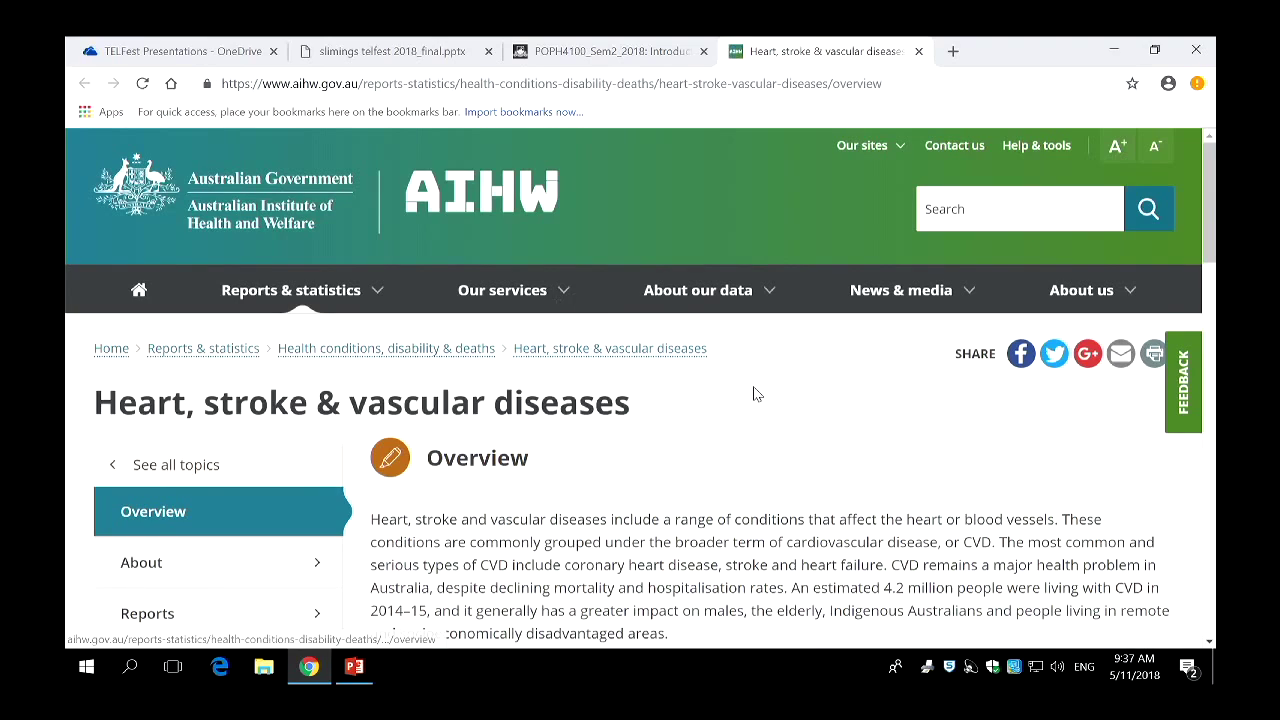
pyautogui.scroll(-5, 765, 387)
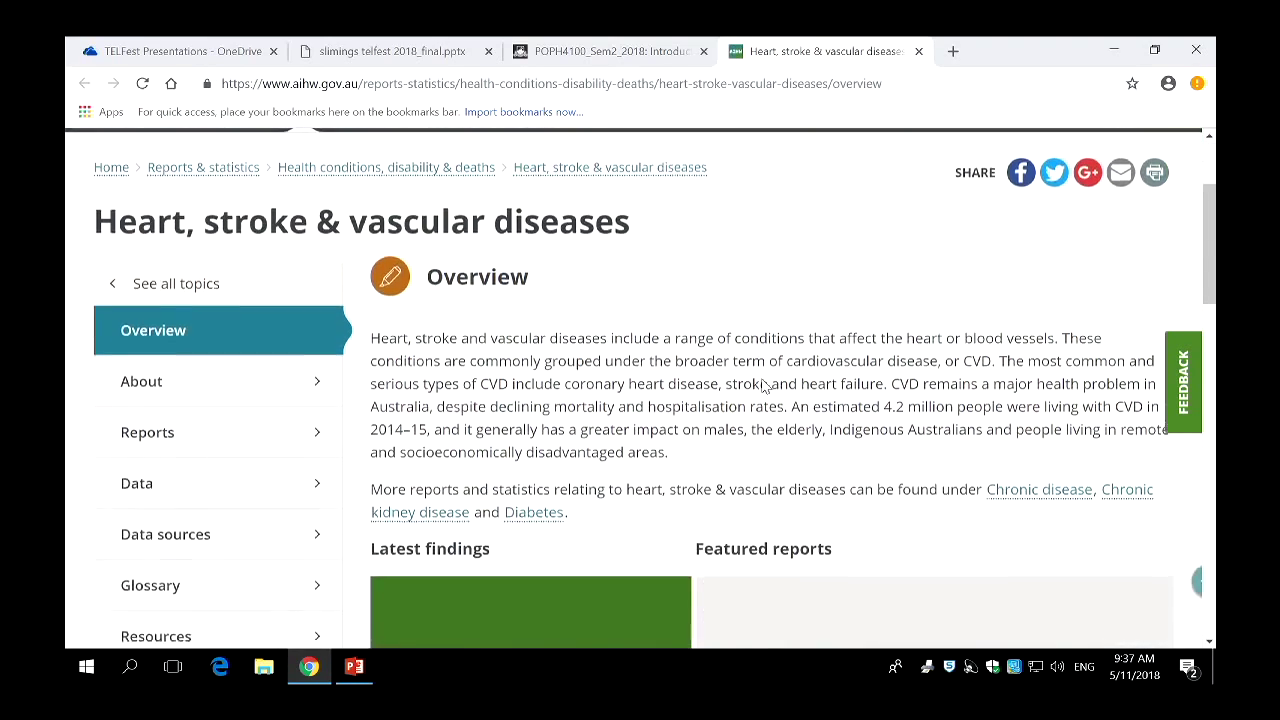
pyautogui.scroll(-6, 765, 387)
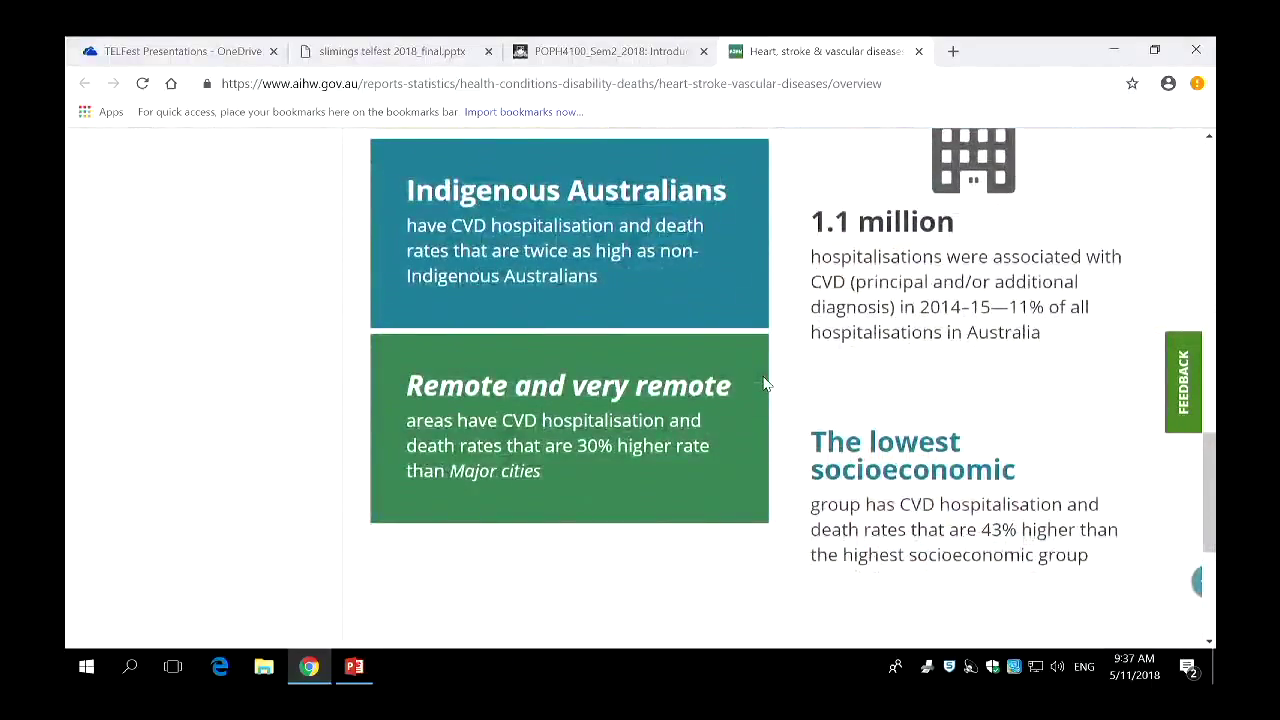
pyautogui.scroll(10, 763, 383)
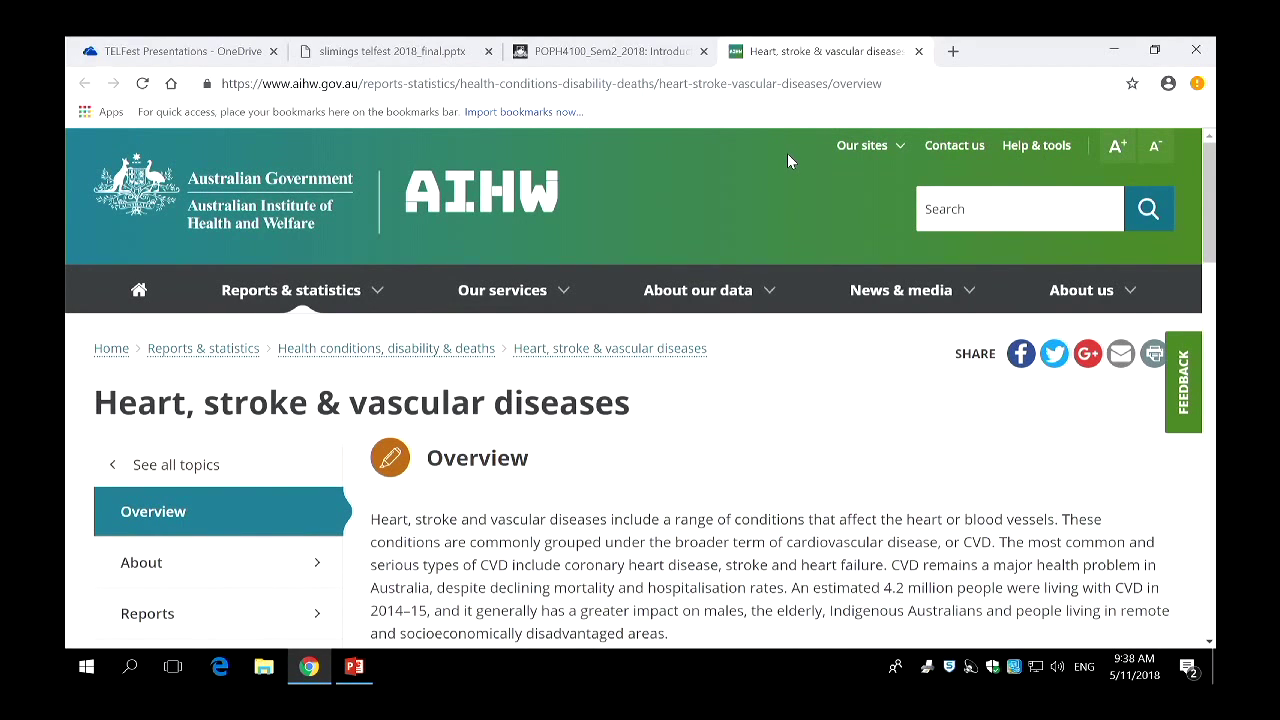
pyautogui.click(650, 55)
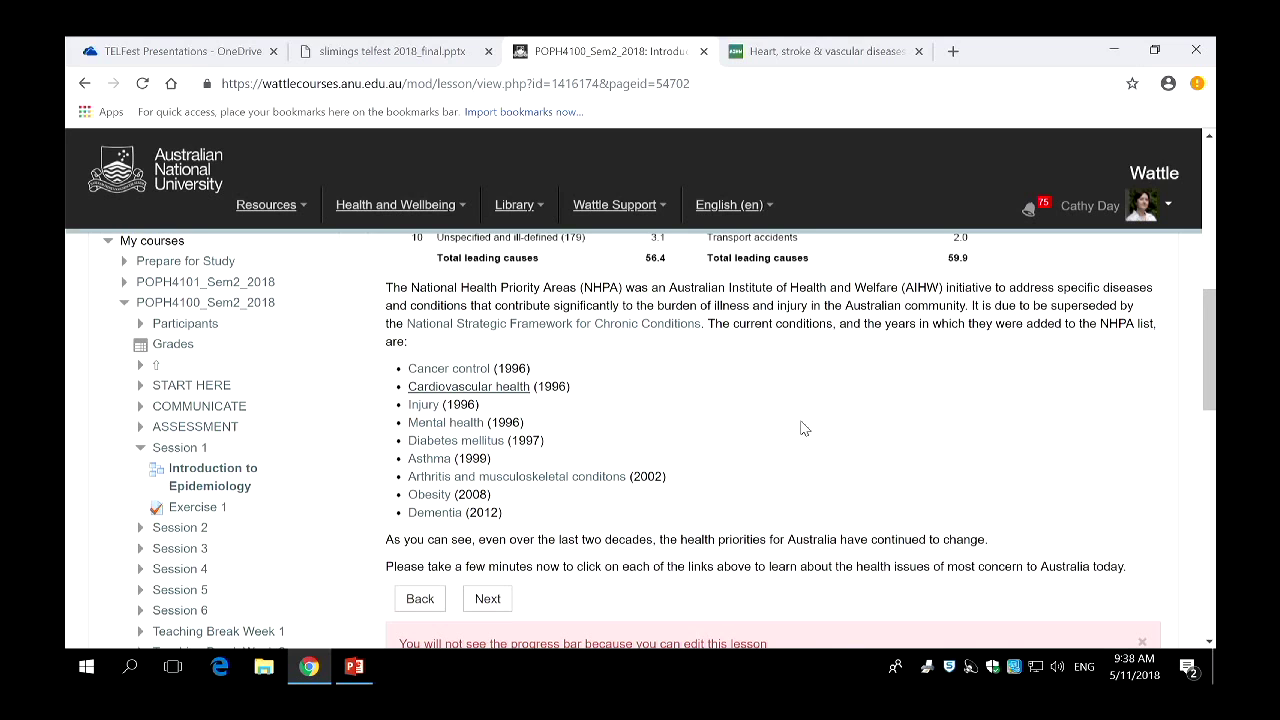
# Move past the NHPA list to the ungraded Check Questions 1.3 introduction.
pyautogui.click(487, 605)
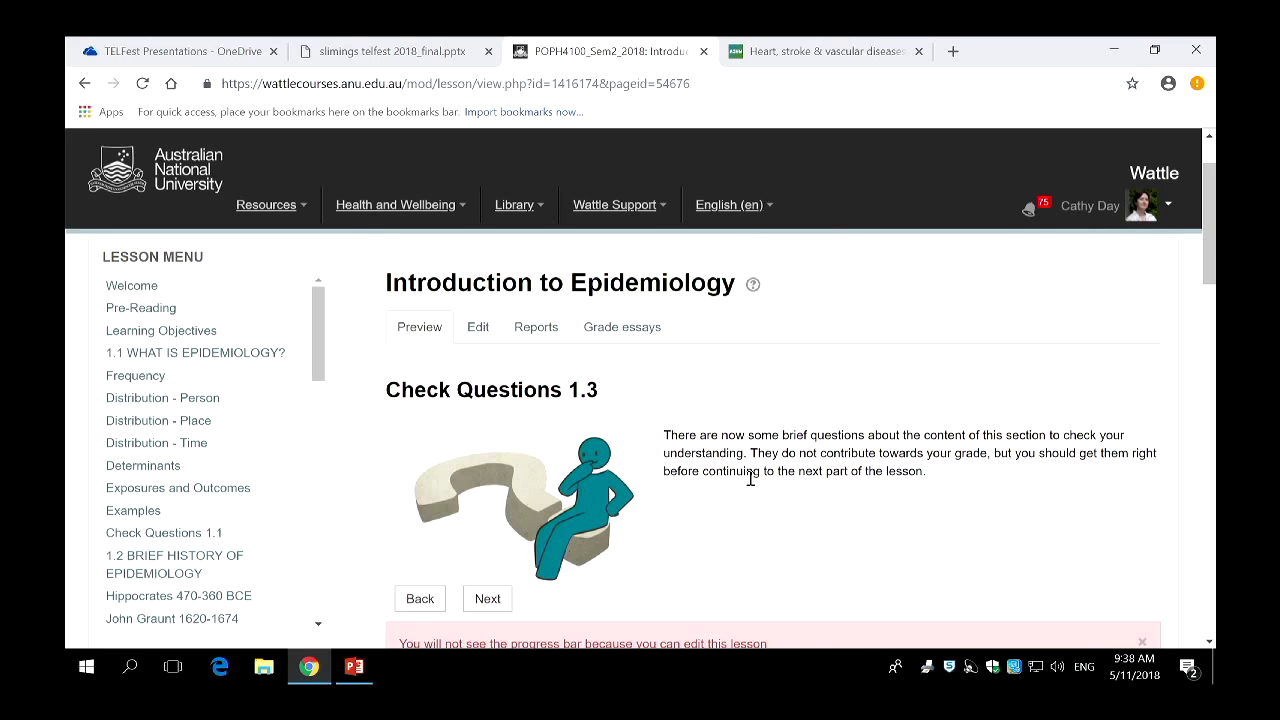
pyautogui.scroll(-1, 770, 440)
pyautogui.scroll(-1, 771, 440)
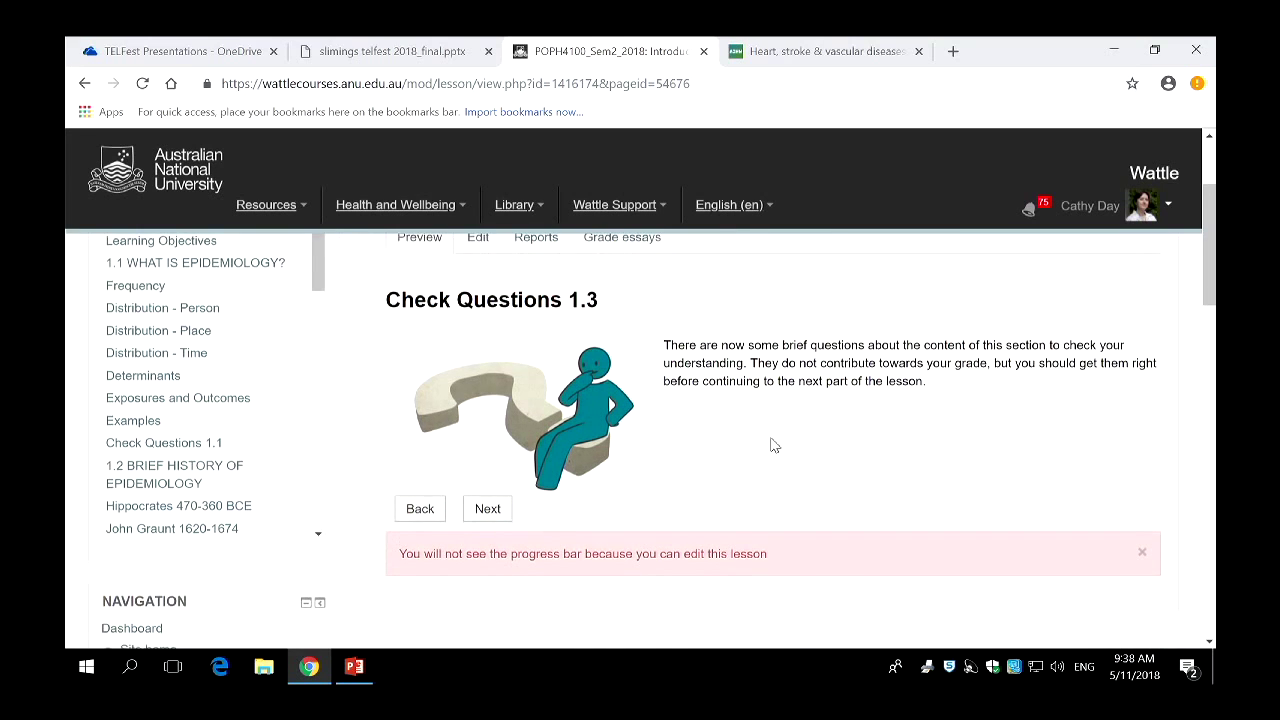
# Submit False to the vaccination true/false question, earning 'Well done!' on sanitation and hygiene.
pyautogui.click(490, 510)
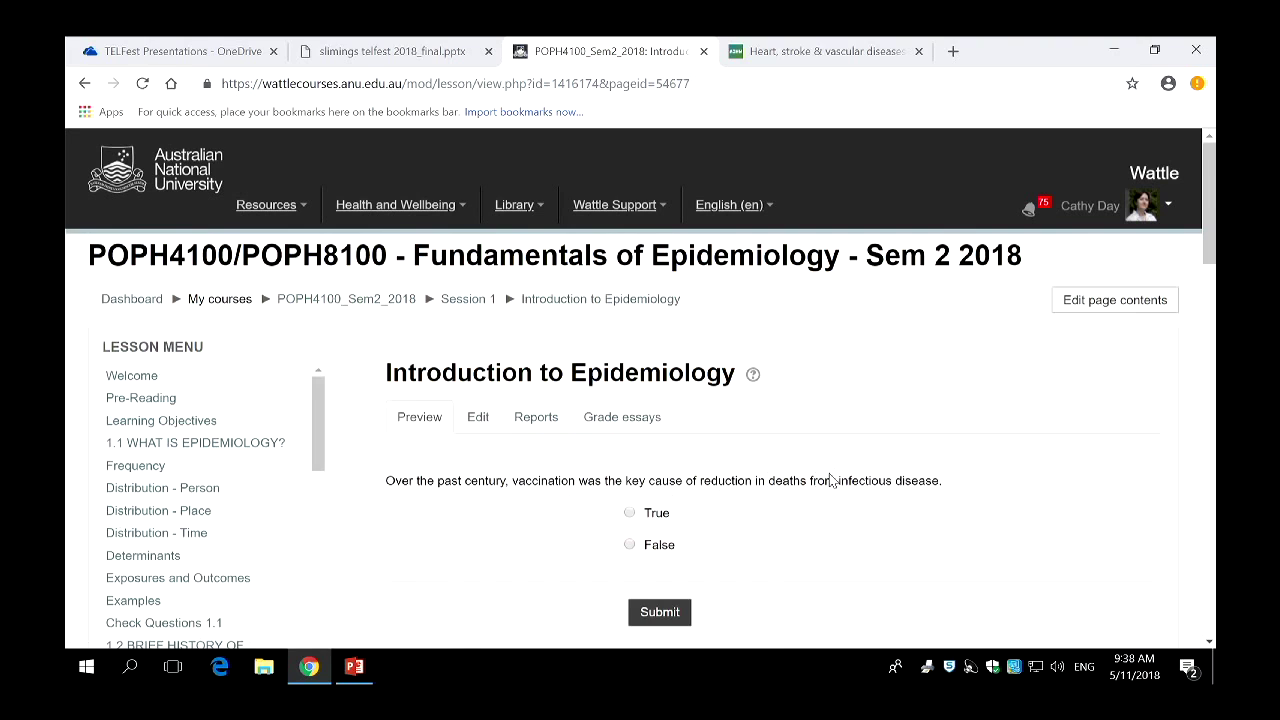
pyautogui.scroll(-1, 829, 480)
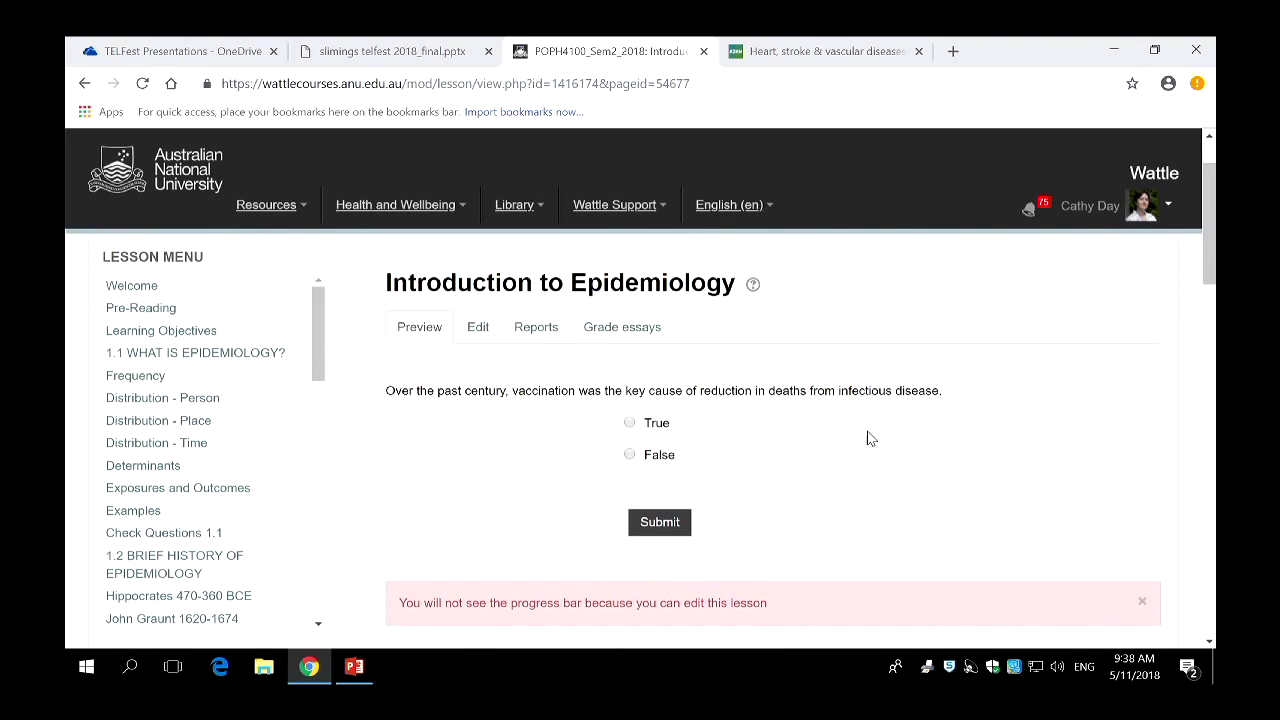
pyautogui.click(632, 456)
pyautogui.click(666, 528)
pyautogui.scroll(-2, 830, 482)
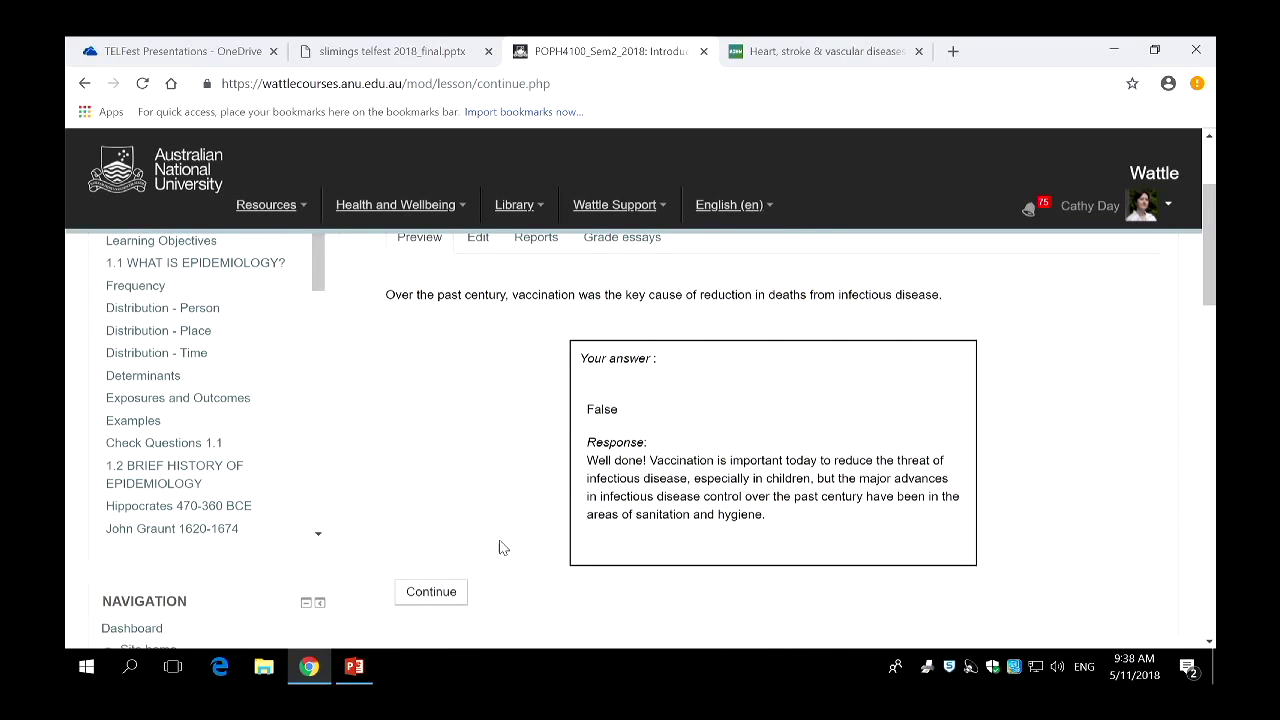
# Answer Diphtheria to the 2013 leading-cause-of-death question, getting 'Not quite'.
pyautogui.click(425, 594)
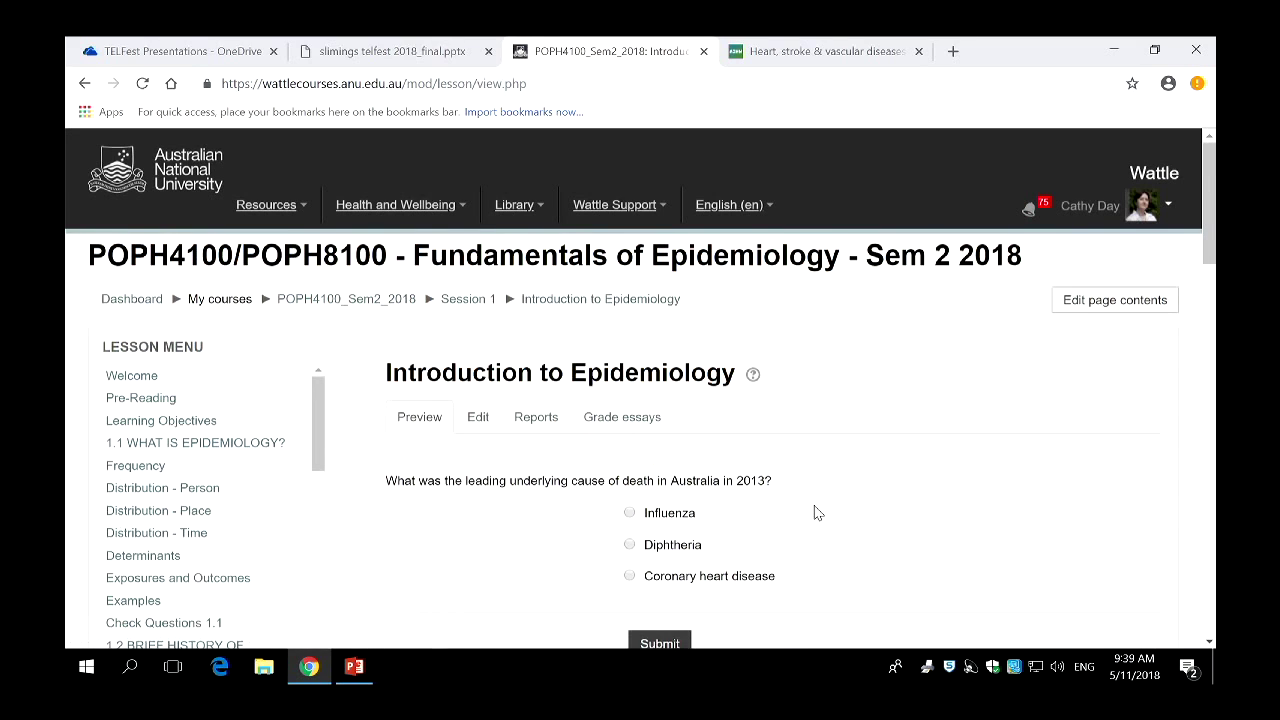
pyautogui.scroll(-1, 871, 506)
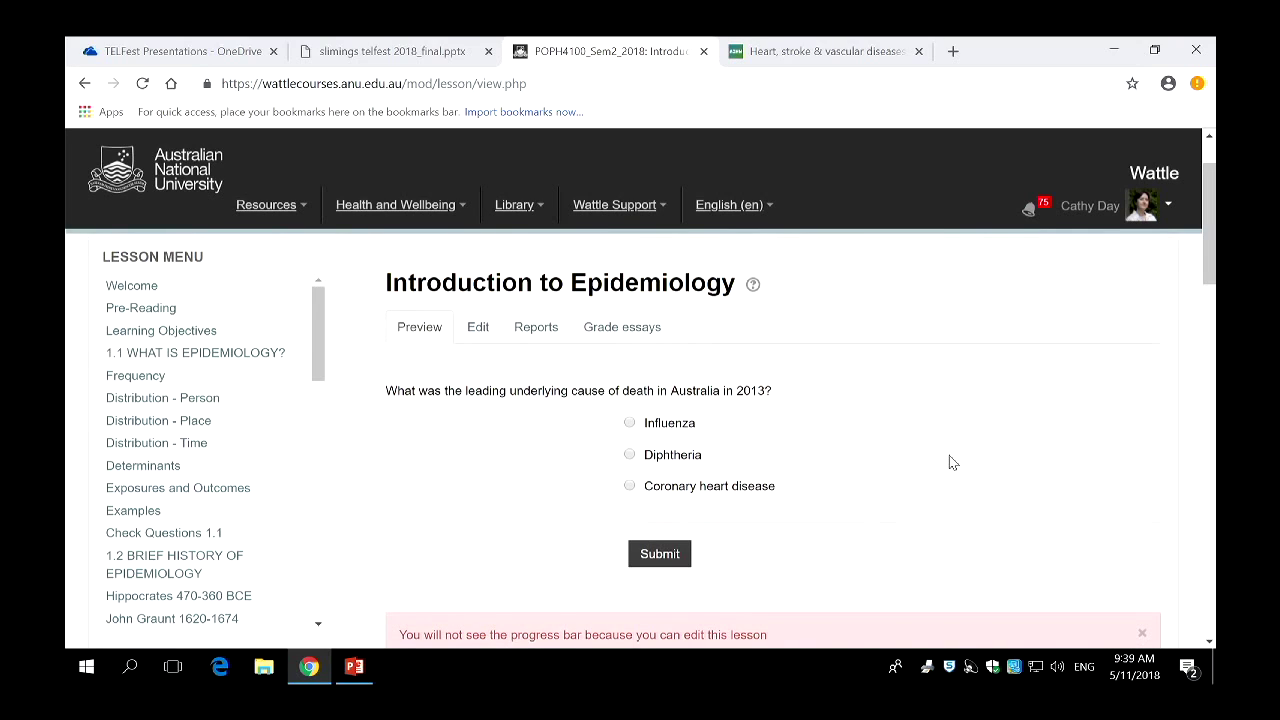
pyautogui.click(629, 456)
pyautogui.click(655, 556)
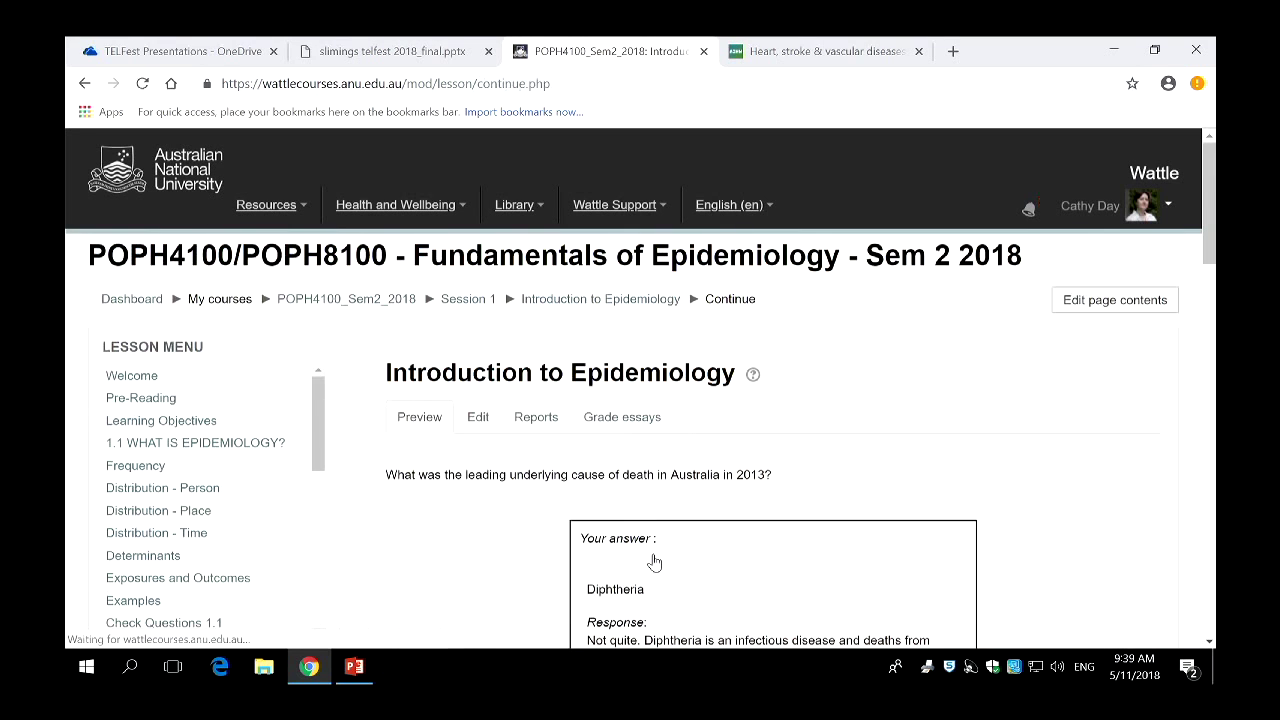
pyautogui.scroll(-2, 791, 494)
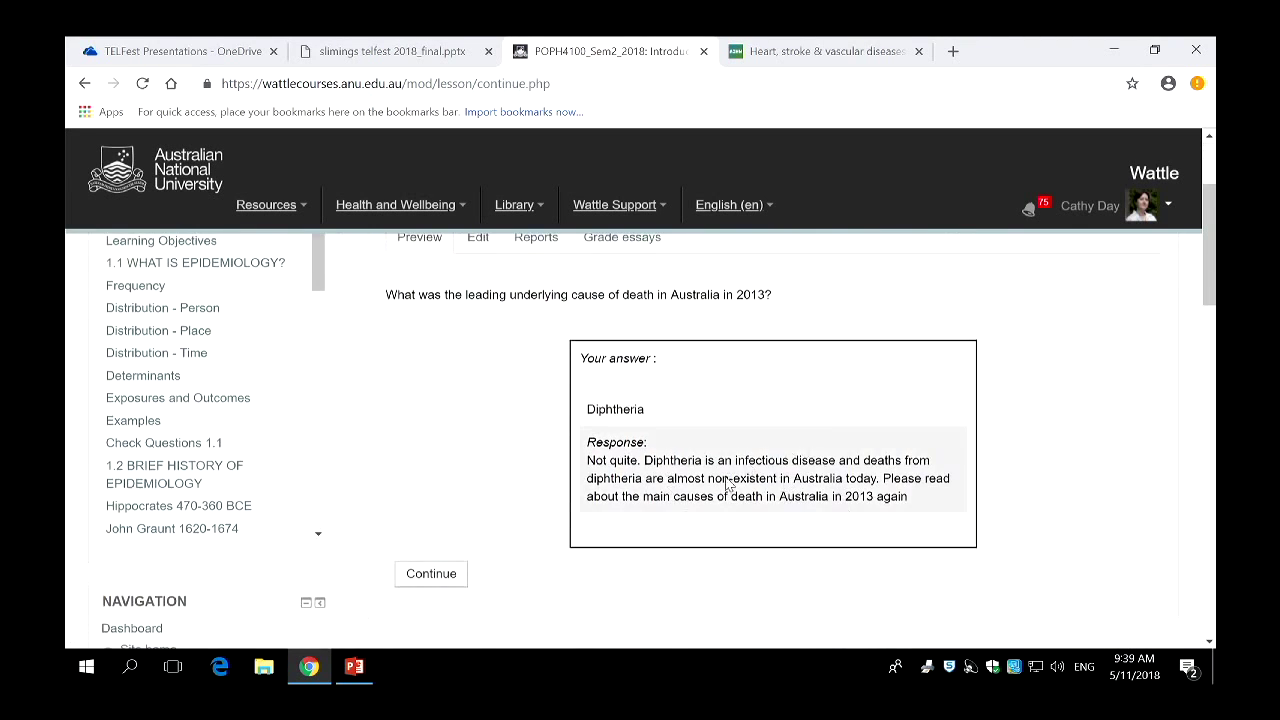
# Continue to the COD review page and look over its 2013 causes-of-death-by-sex figure.
pyautogui.click(444, 578)
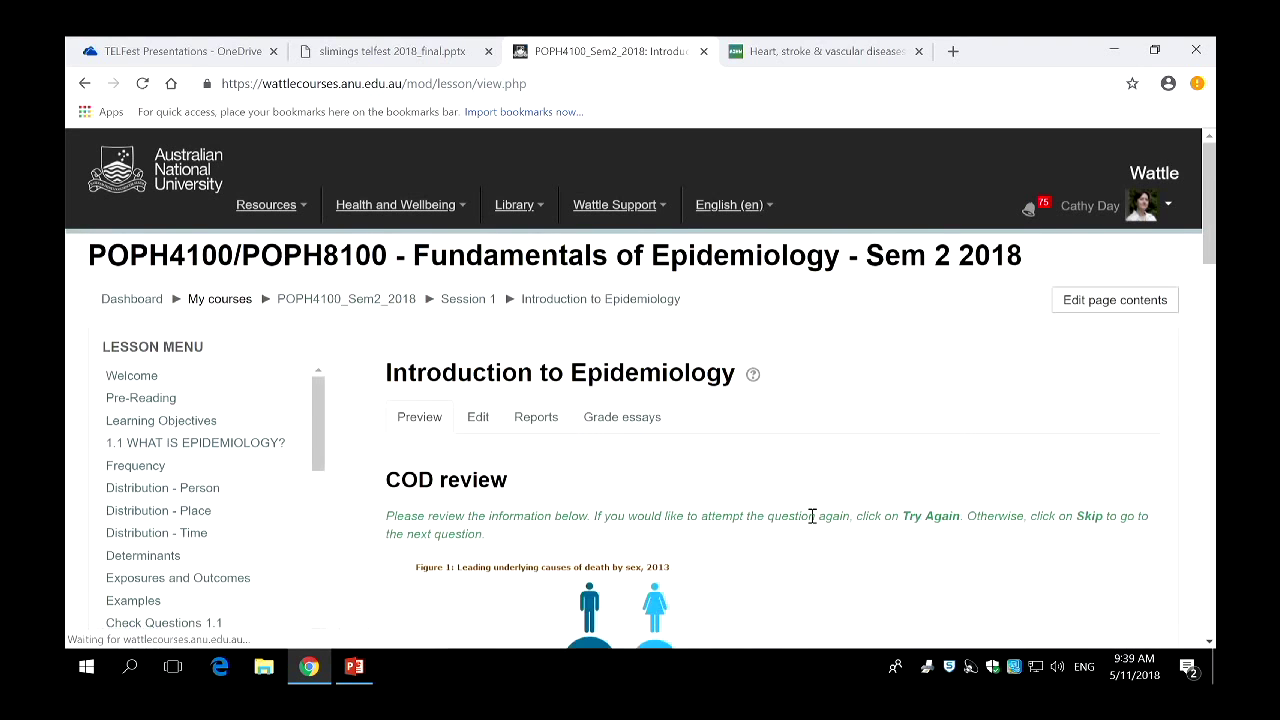
pyautogui.scroll(-6, 811, 518)
pyautogui.scroll(-5, 811, 522)
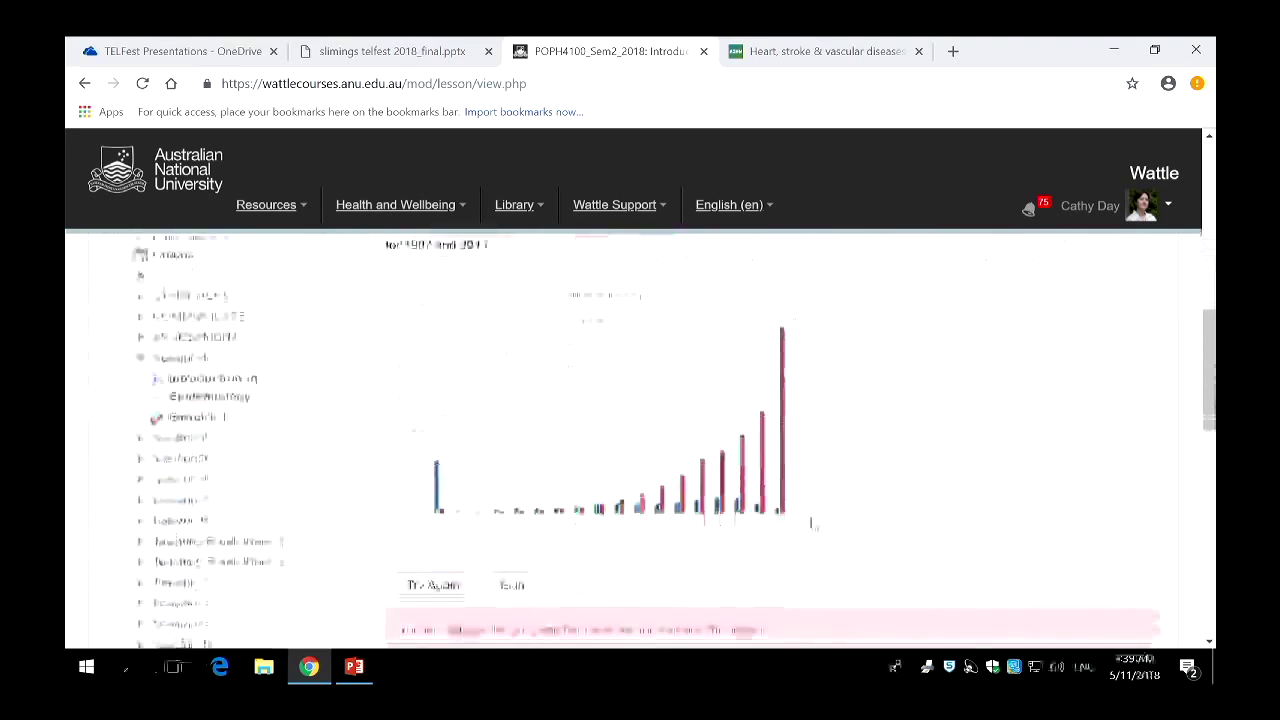
pyautogui.scroll(6, 811, 522)
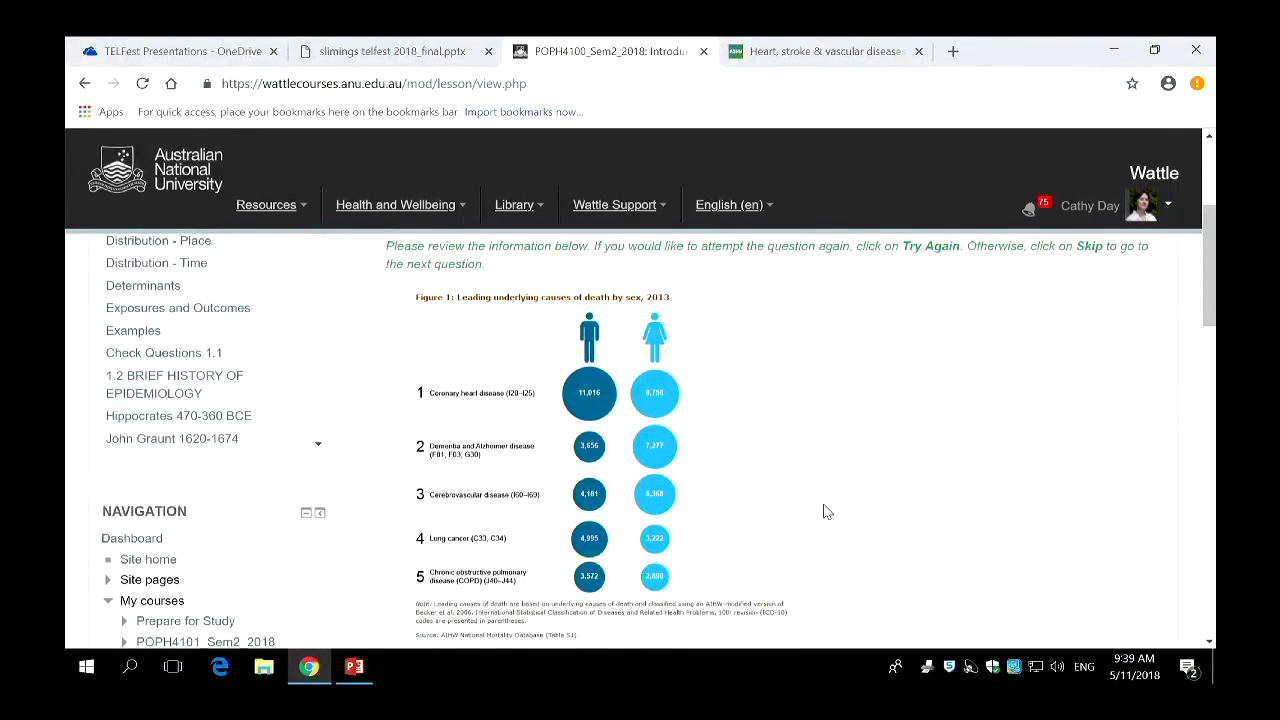
pyautogui.scroll(-2, 822, 512)
pyautogui.scroll(1, 824, 510)
pyautogui.scroll(3, 823, 511)
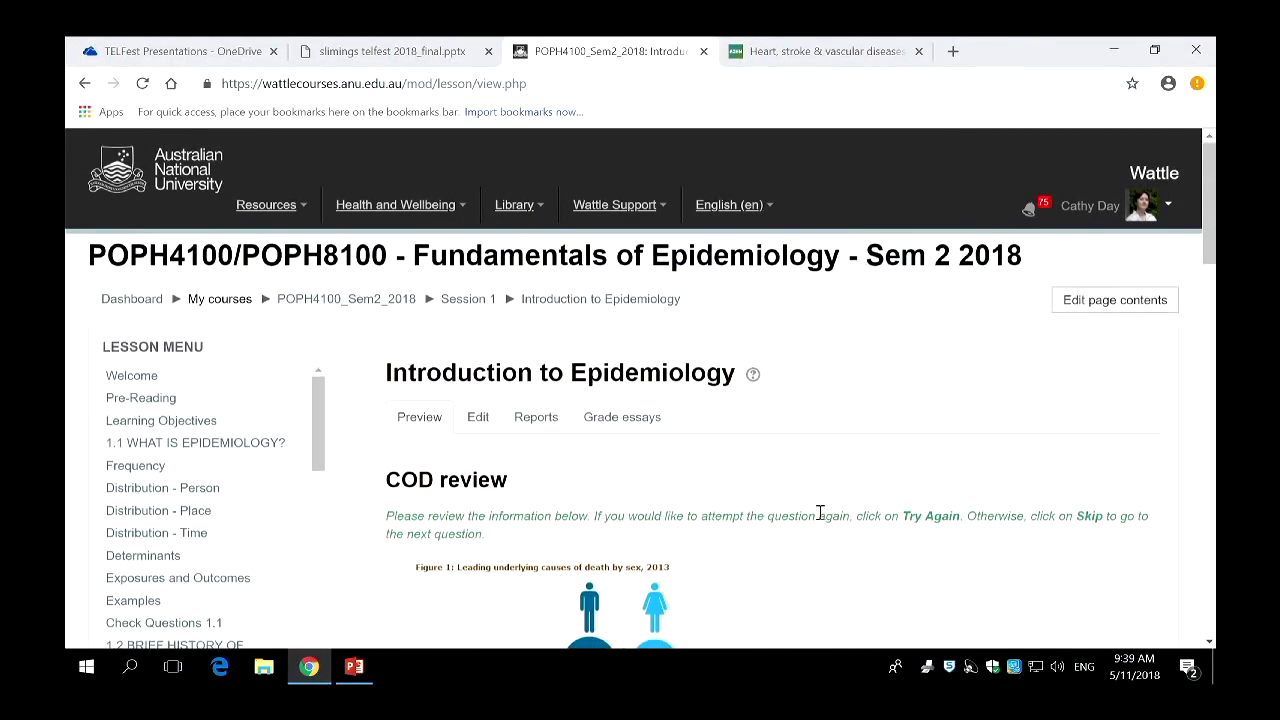
pyautogui.scroll(-1, 806, 535)
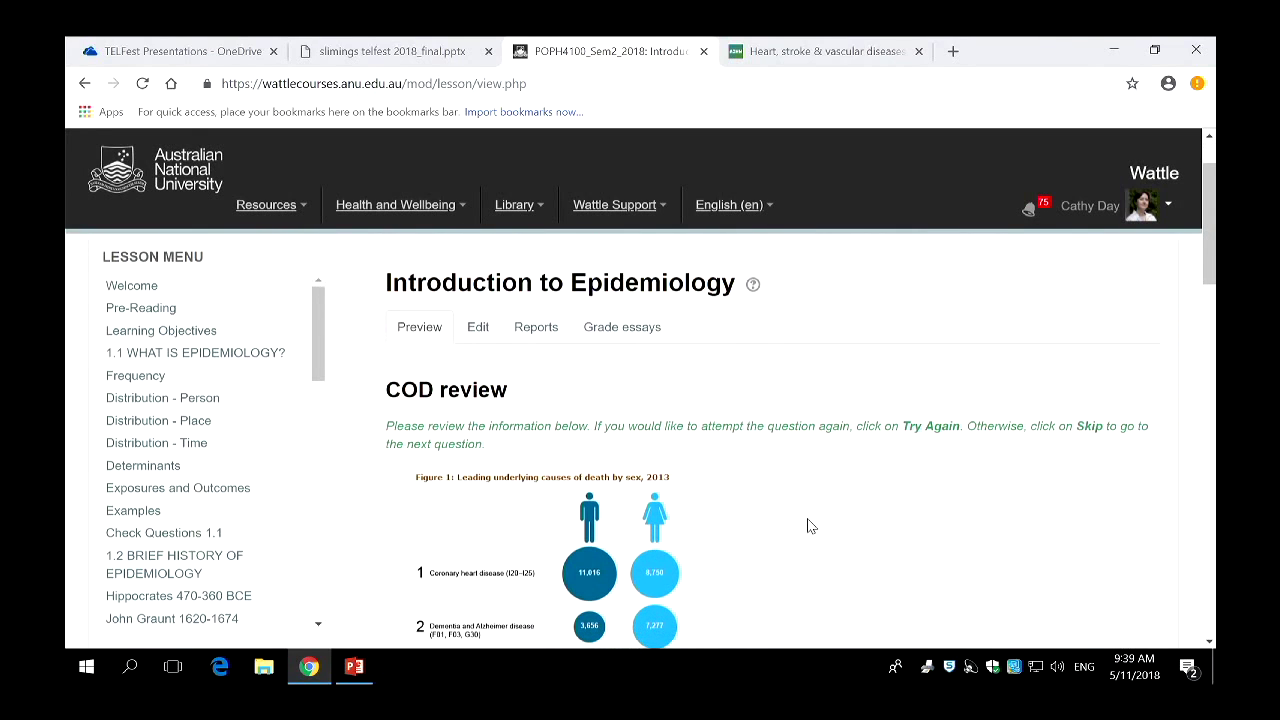
pyautogui.scroll(-1, 818, 527)
pyautogui.scroll(-8, 818, 527)
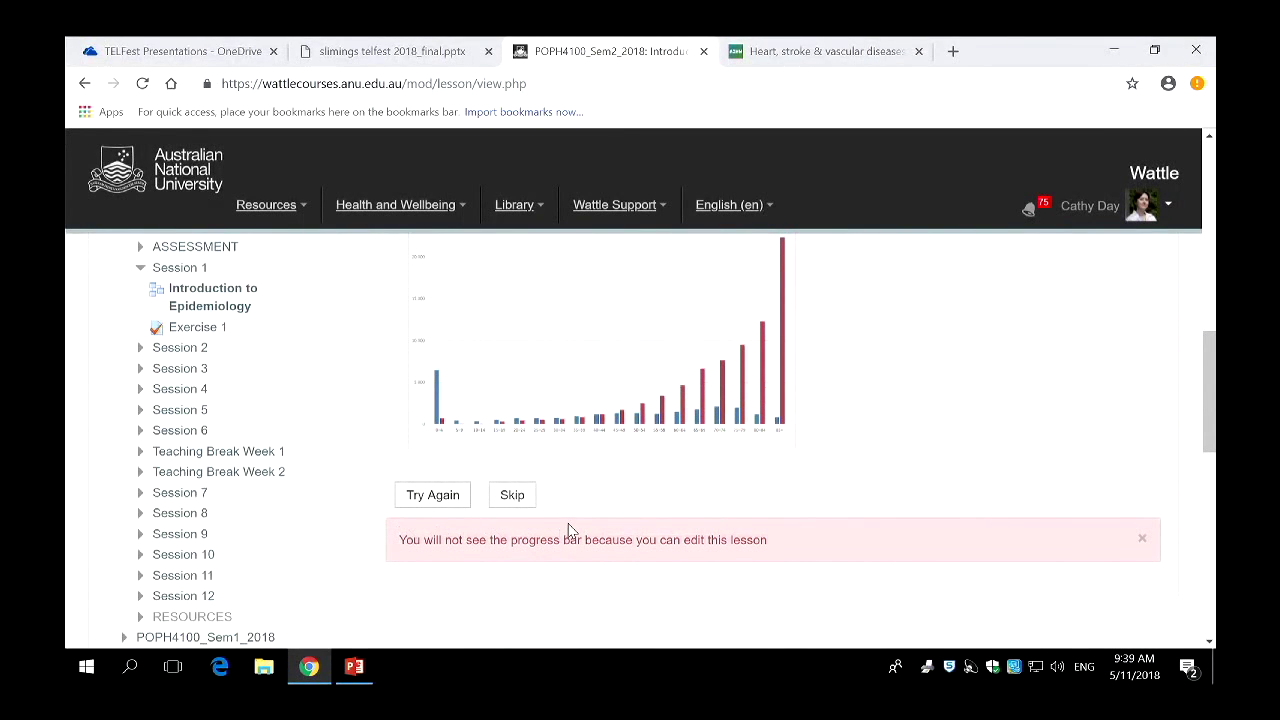
# Retry the cause-of-death question with Influenza, get 'Not quite', and return to COD review.
pyautogui.click(445, 497)
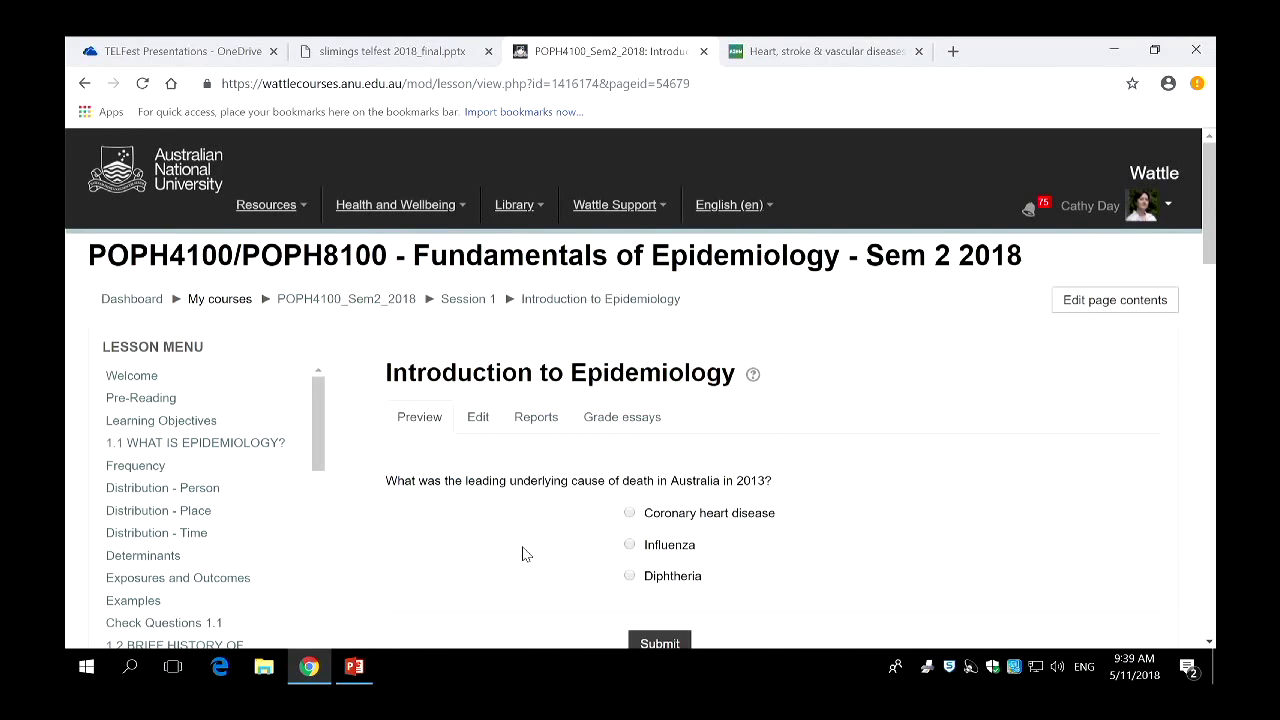
pyautogui.scroll(-1, 526, 554)
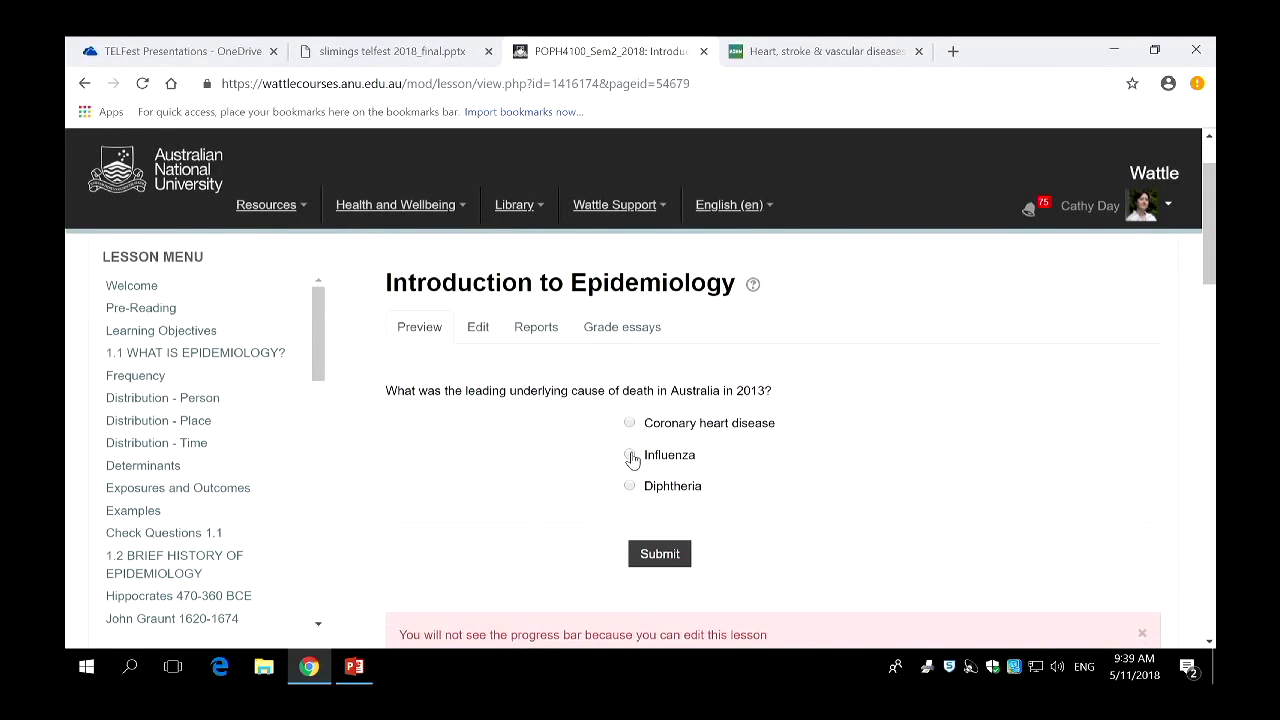
pyautogui.click(660, 554)
pyautogui.scroll(-3, 768, 508)
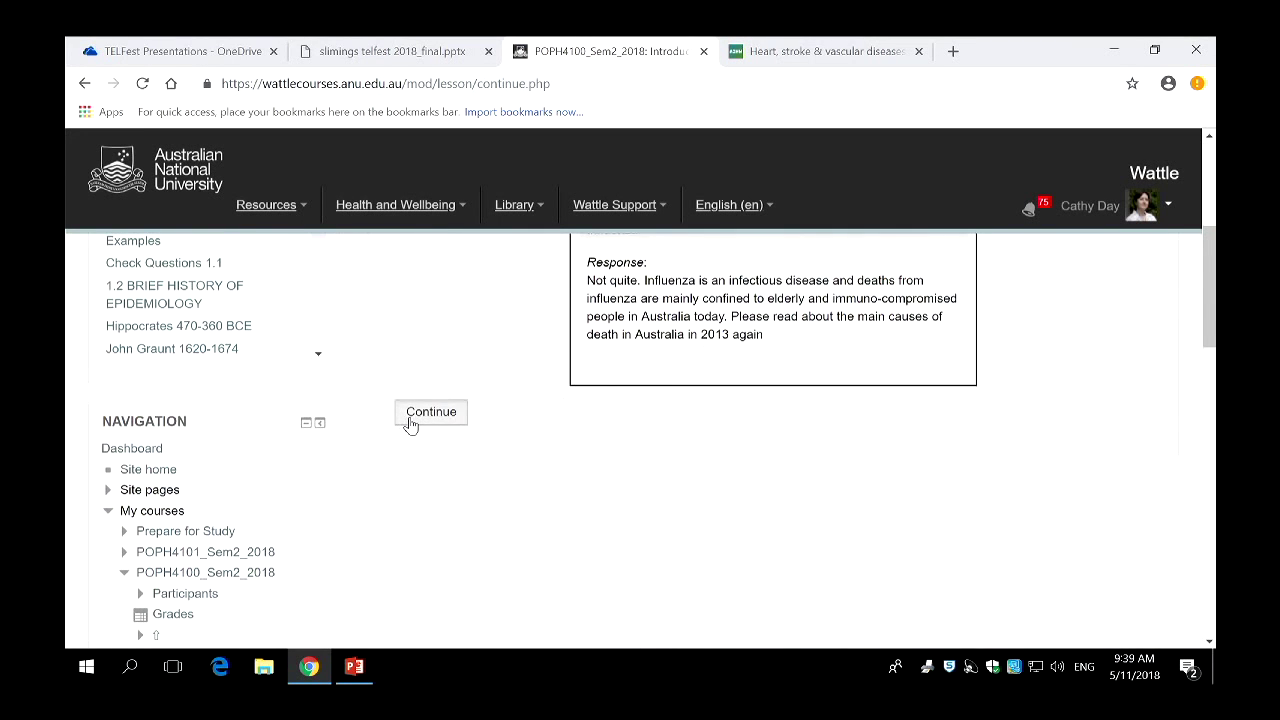
pyautogui.click(410, 420)
pyautogui.scroll(-4, 418, 427)
pyautogui.scroll(-7, 416, 427)
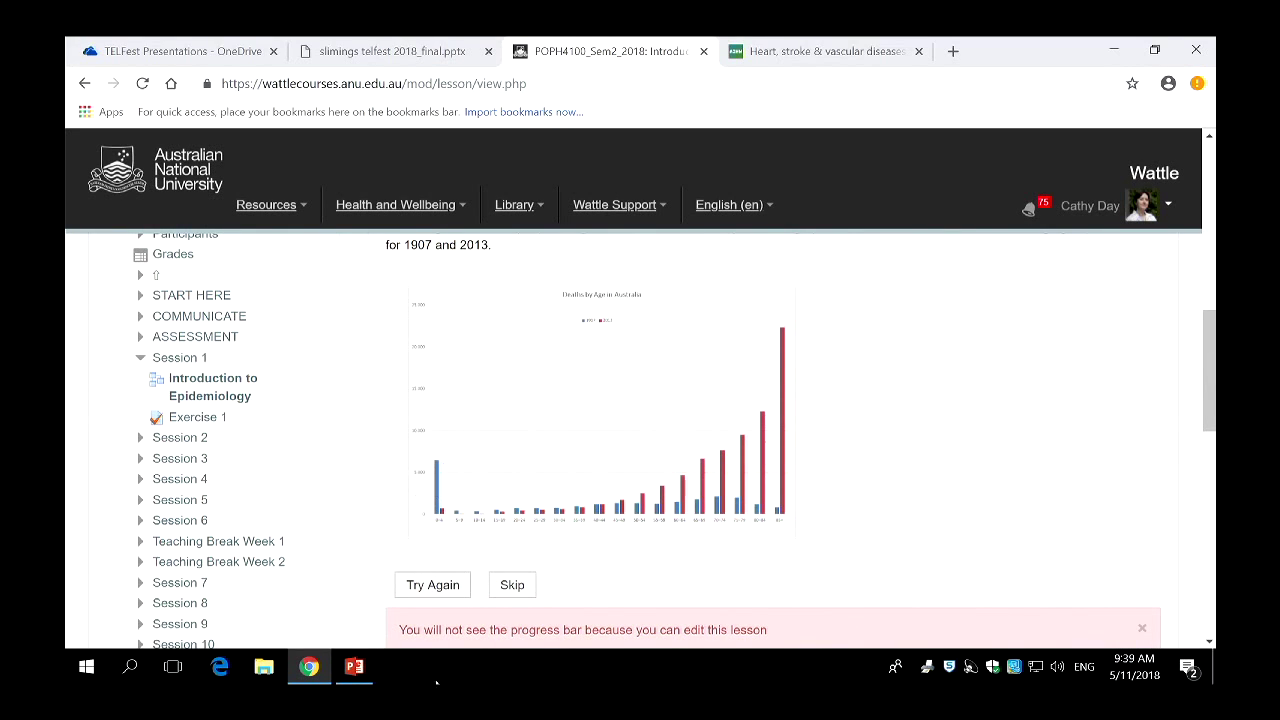
# Skip to the National Health Priority Area question and submit Tuberculosis, marked Correct!
pyautogui.click(516, 589)
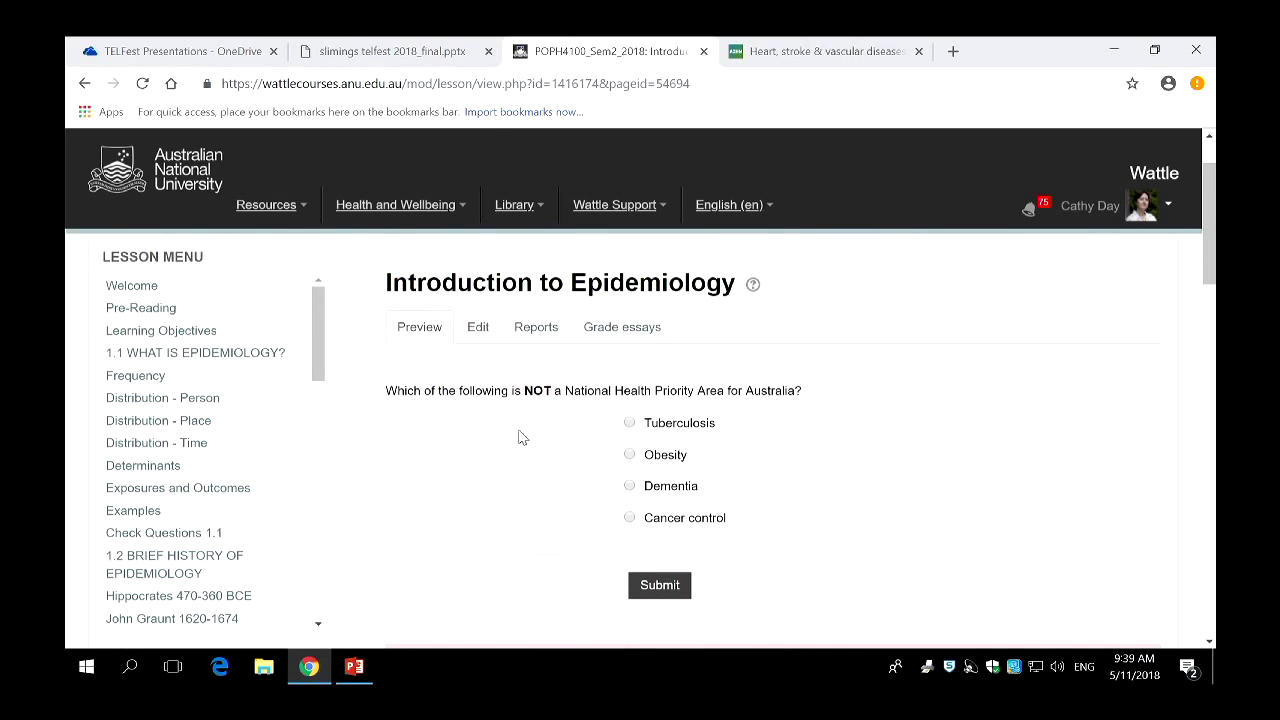
pyautogui.click(655, 590)
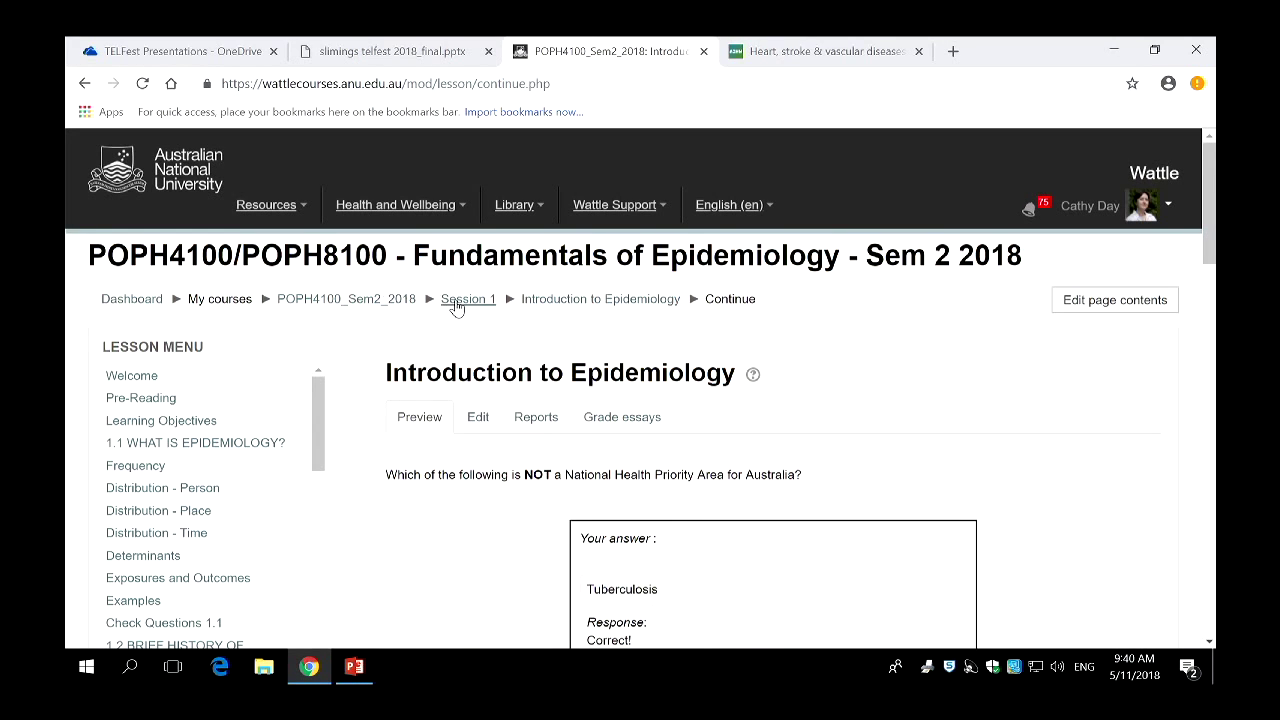
# From the POPH4100_Sem2_2018 course page, open Session 2's Measures of Disease Frequency lesson.
pyautogui.click(398, 305)
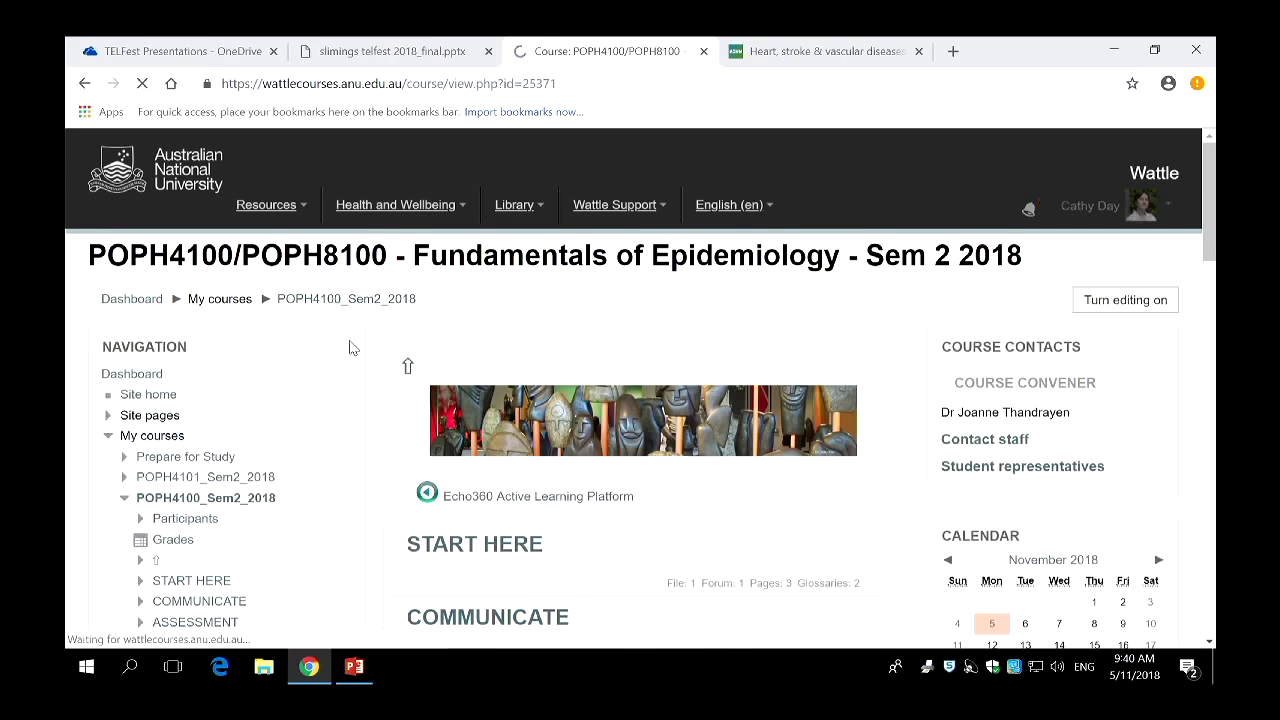
pyautogui.scroll(-5, 335, 349)
pyautogui.scroll(1, 300, 350)
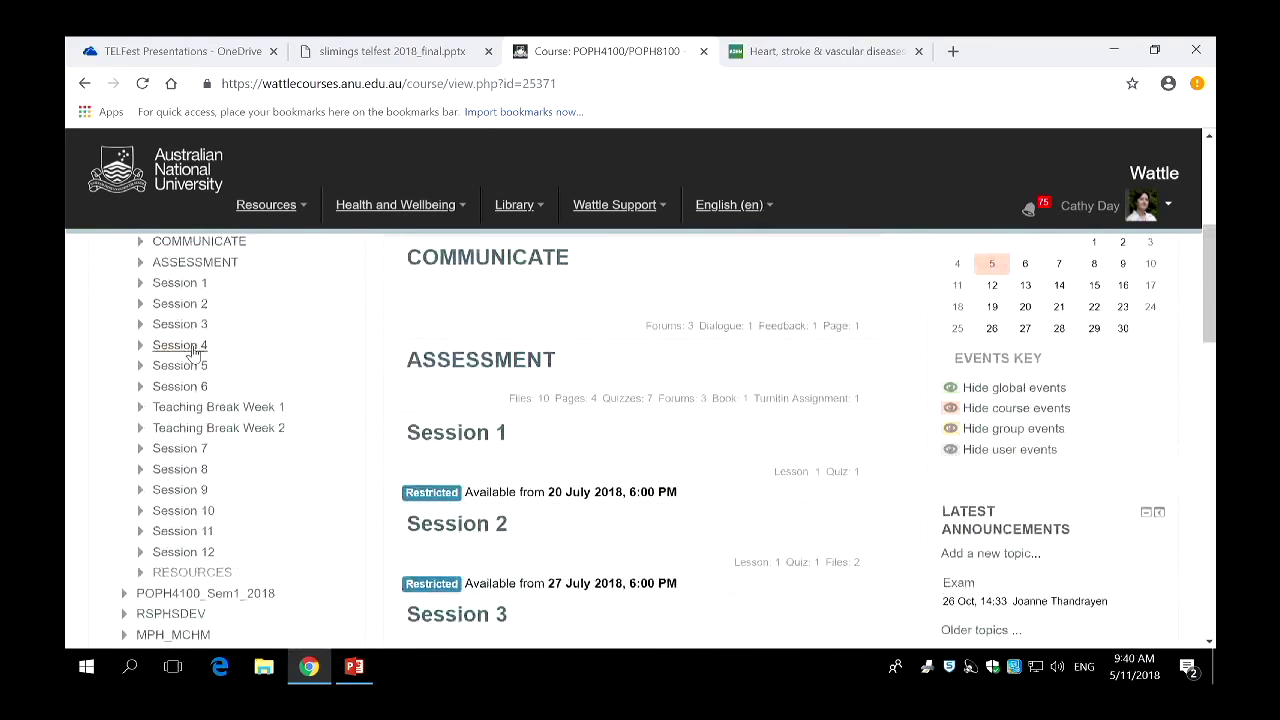
pyautogui.click(180, 304)
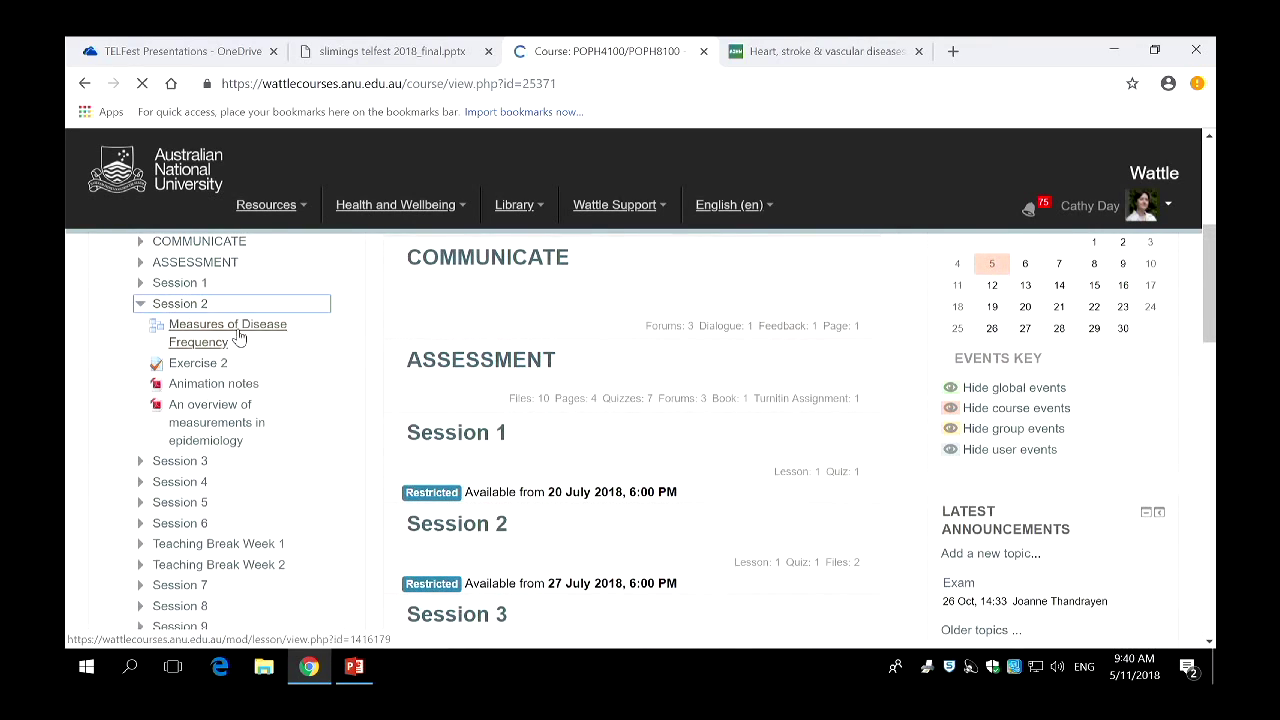
pyautogui.scroll(-3, 267, 362)
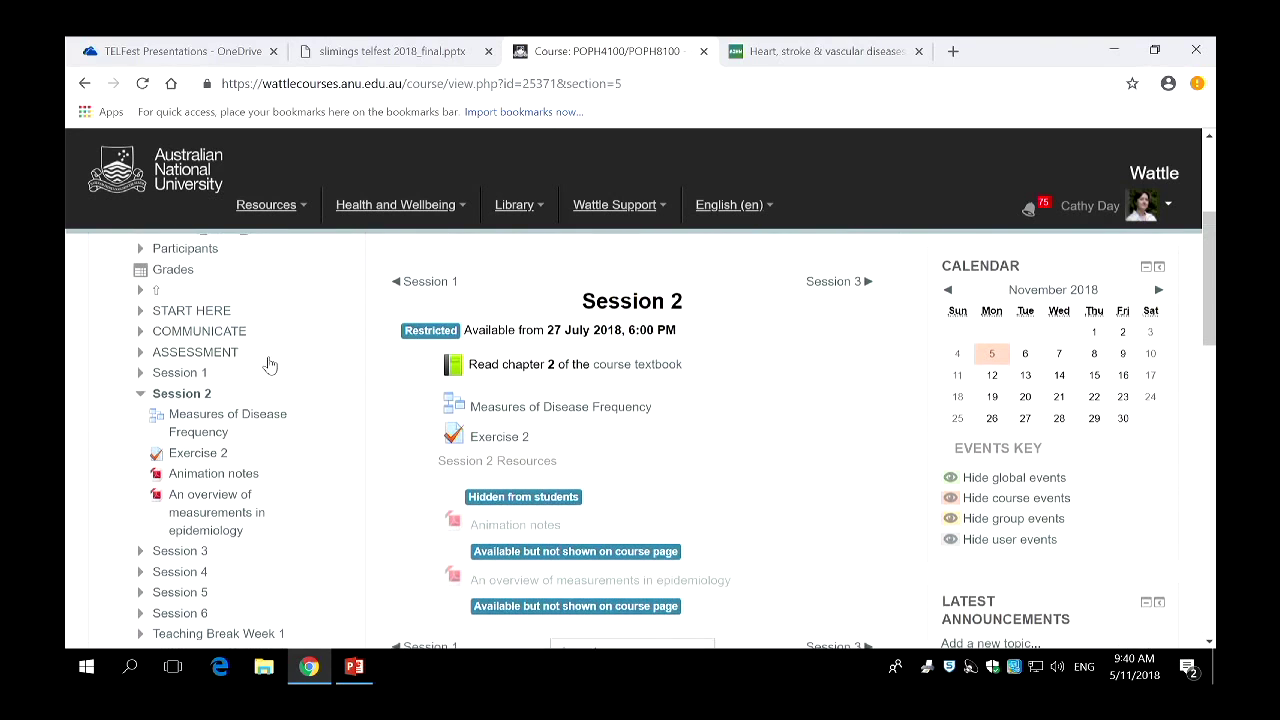
pyautogui.click(477, 410)
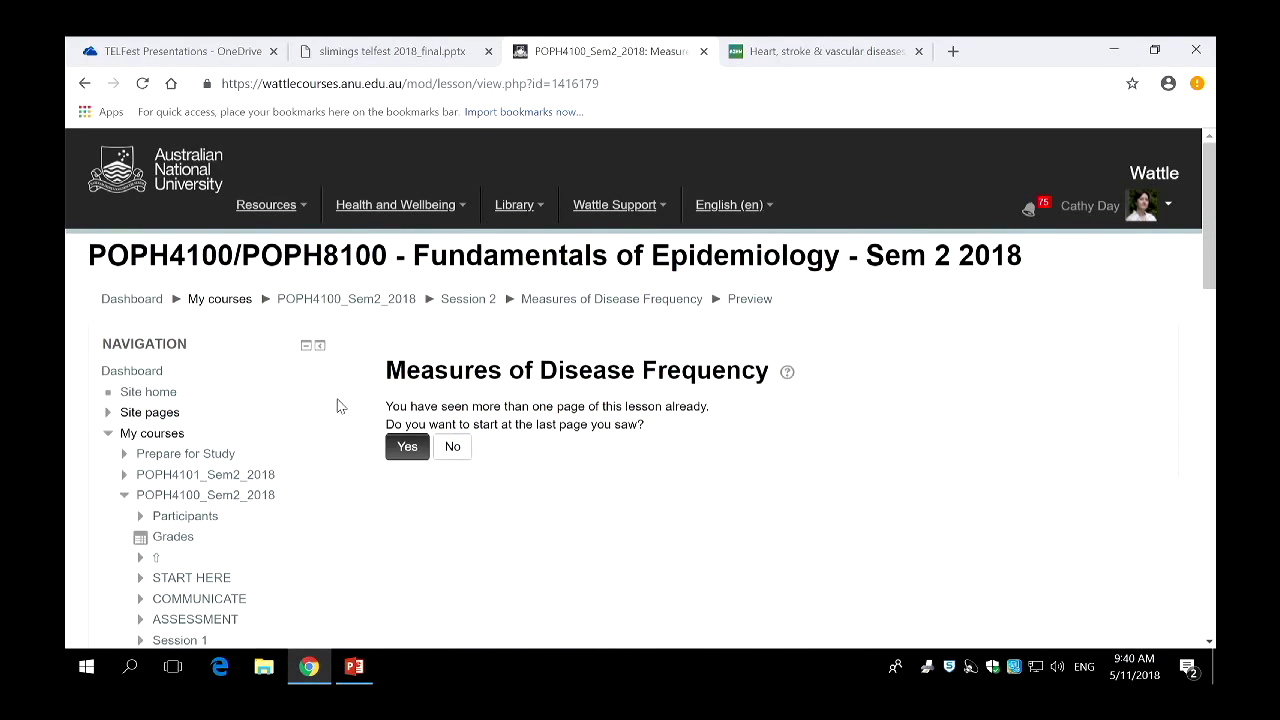
# Start the lesson from the beginning and go to the 2.2 CALCULATING PREVALENCE page's video.
pyautogui.click(463, 453)
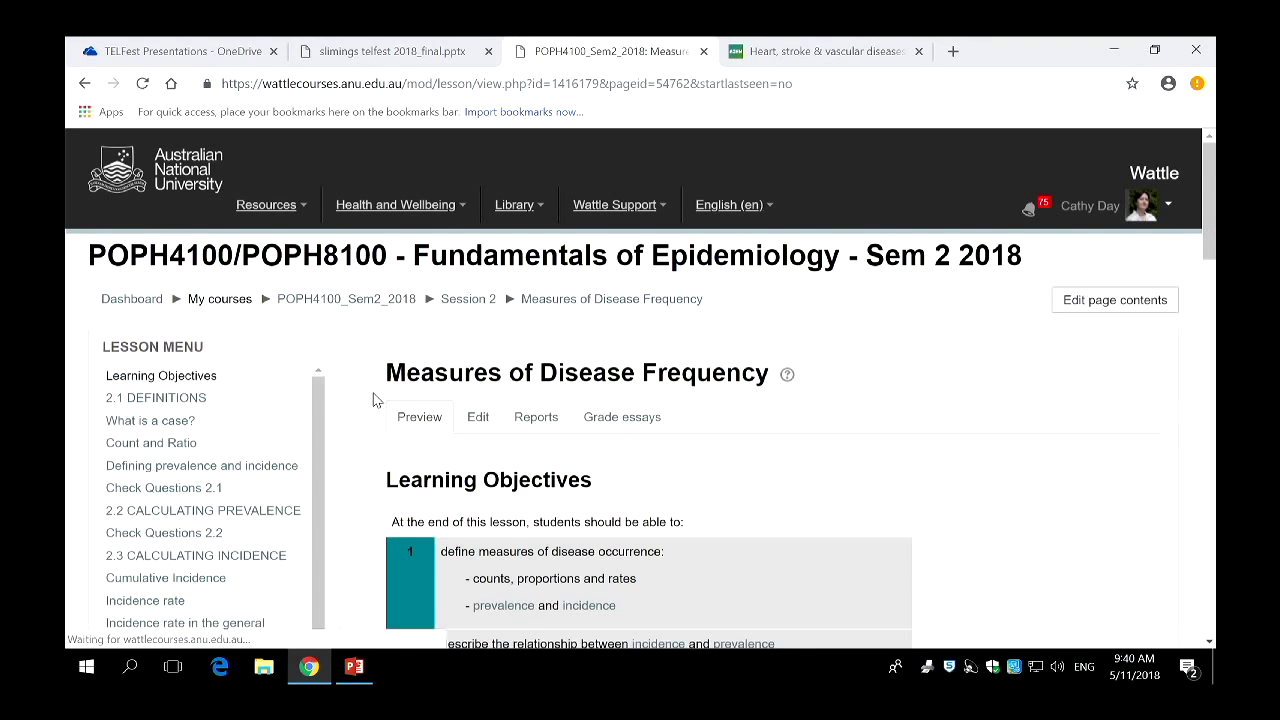
pyautogui.scroll(-2, 370, 398)
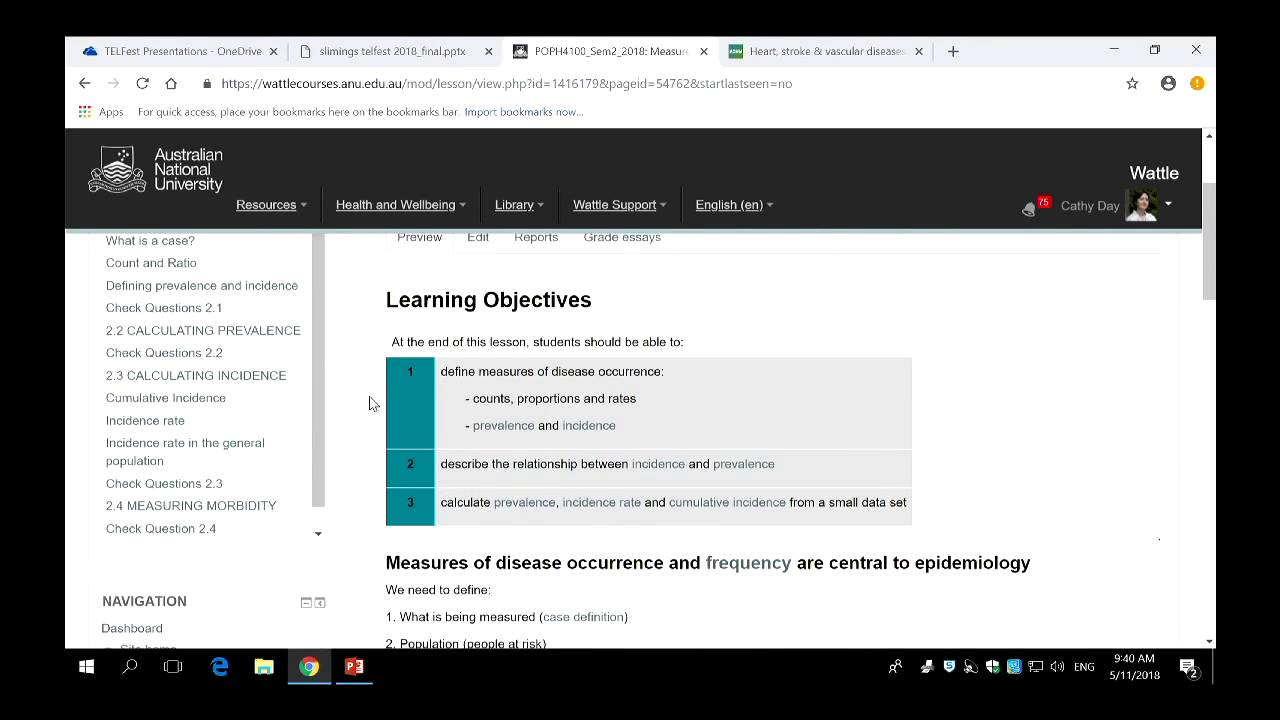
pyautogui.click(238, 331)
pyautogui.scroll(-10, 449, 428)
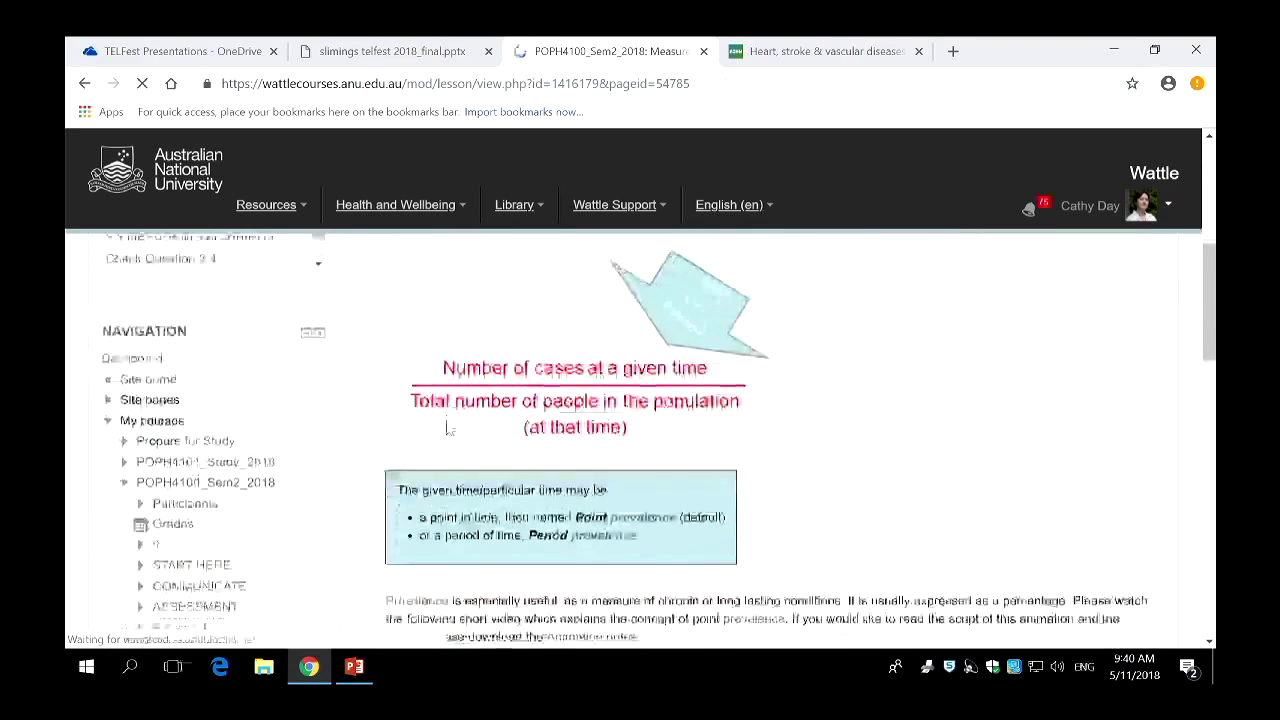
pyautogui.scroll(-1, 453, 427)
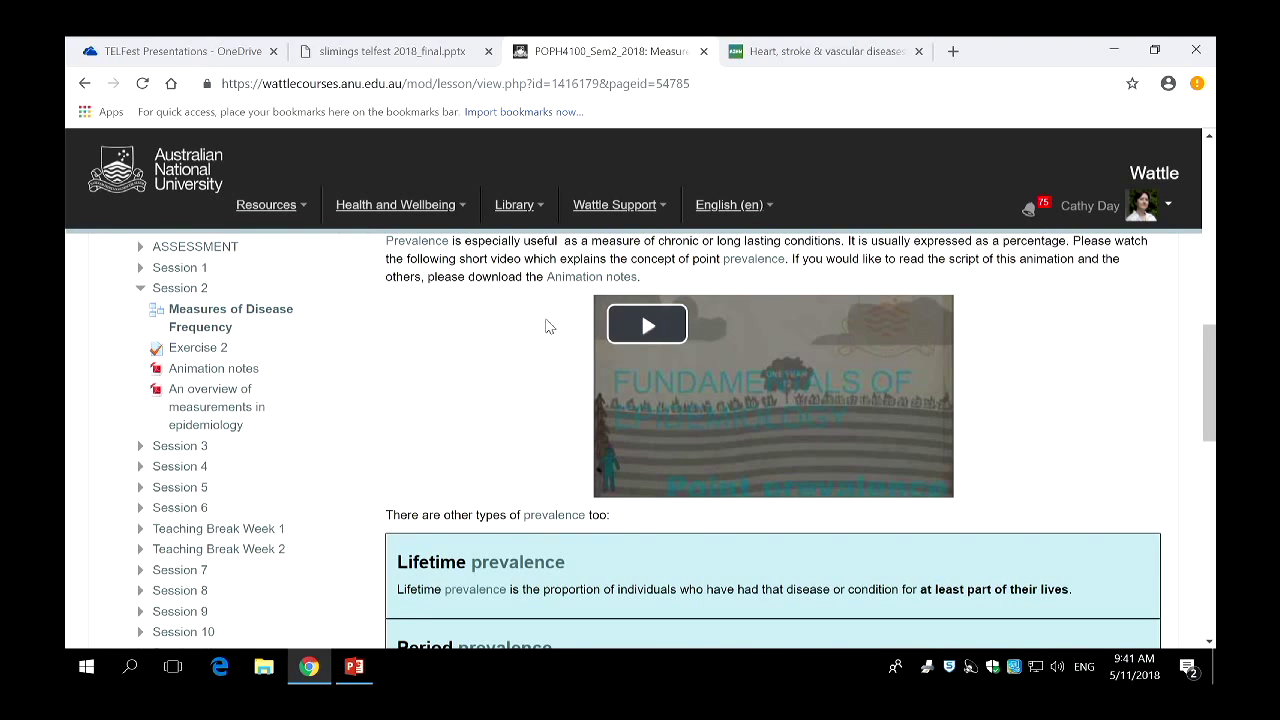
# Play the embedded point prevalence video in full screen.
pyautogui.click(658, 333)
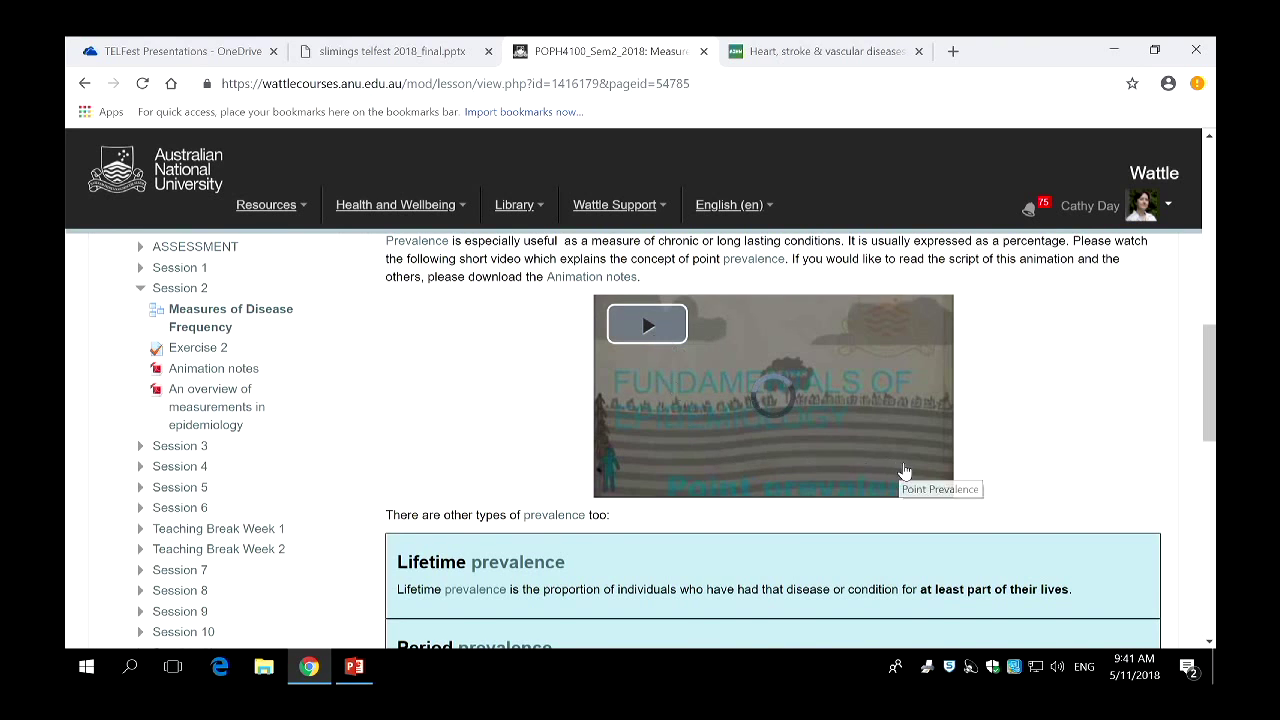
pyautogui.click(935, 484)
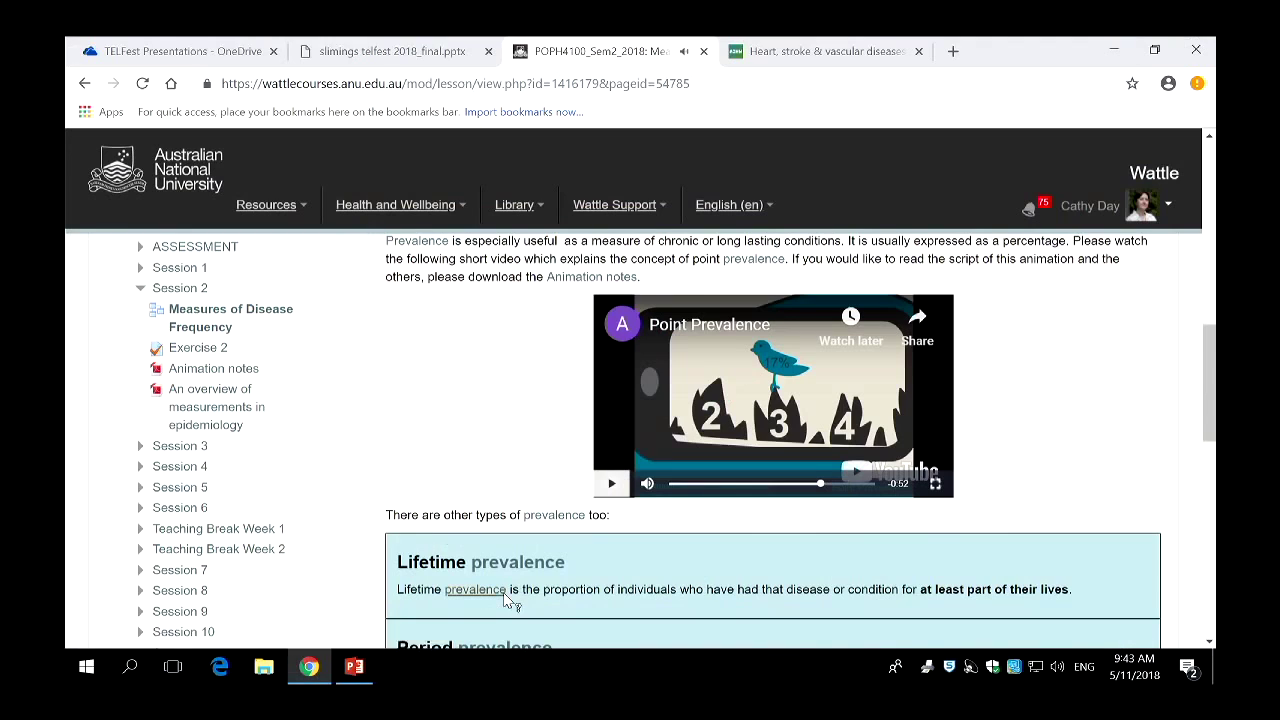
# Exit full-screen playback and scroll back up toward the prevalence formula.
pyautogui.press('Escape')
pyautogui.scroll(15, 346, 358)
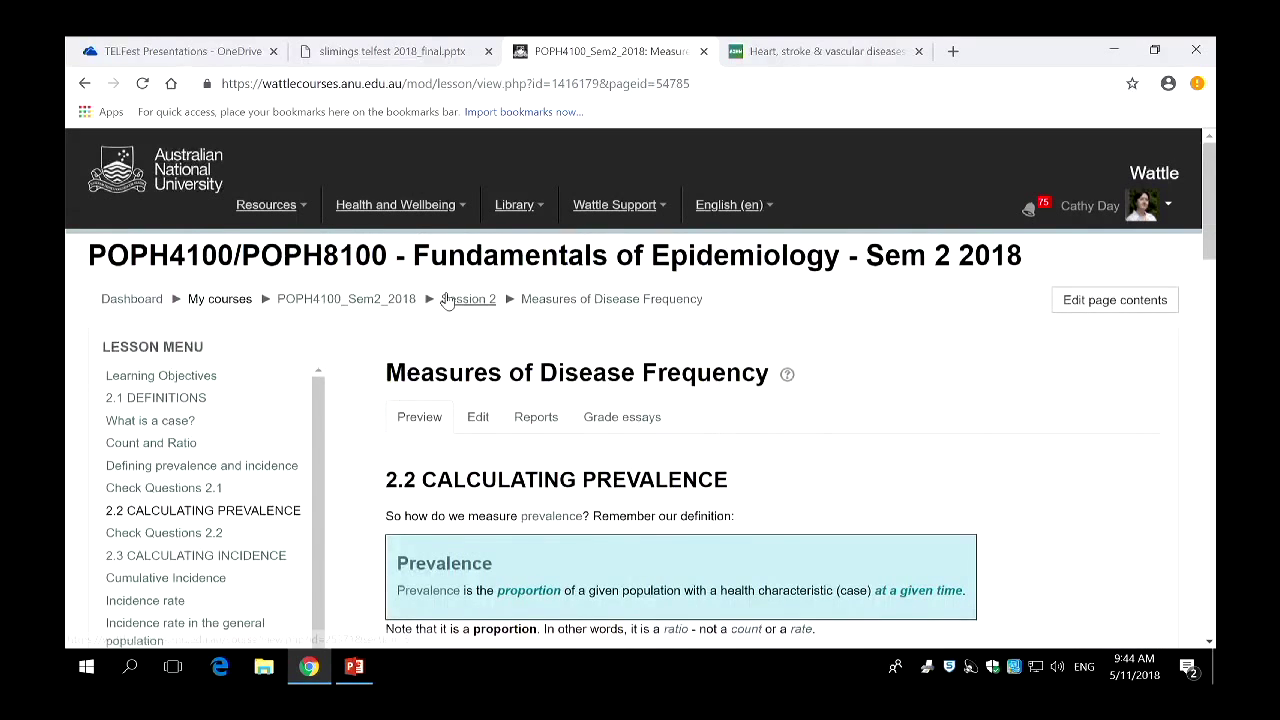
# Return to the course page and open the Exercise 9 quiz in Session 9.
pyautogui.click(397, 302)
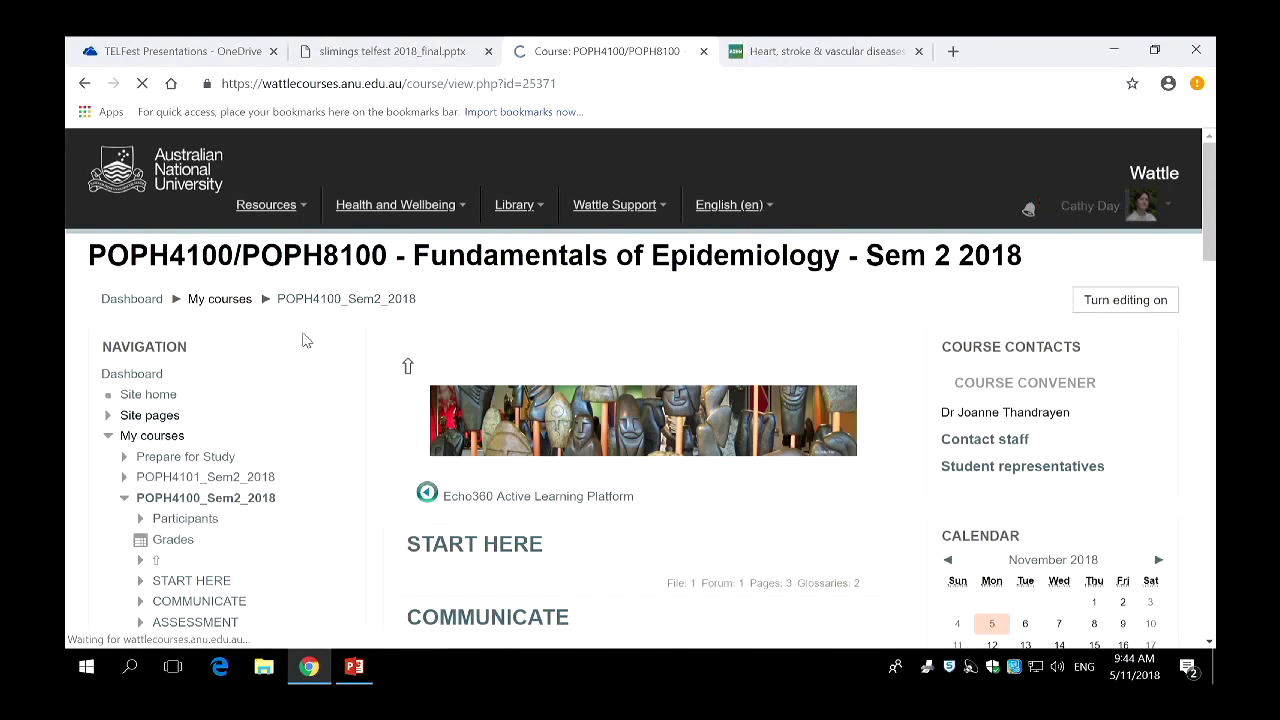
pyautogui.scroll(-4, 291, 350)
pyautogui.scroll(-3, 289, 350)
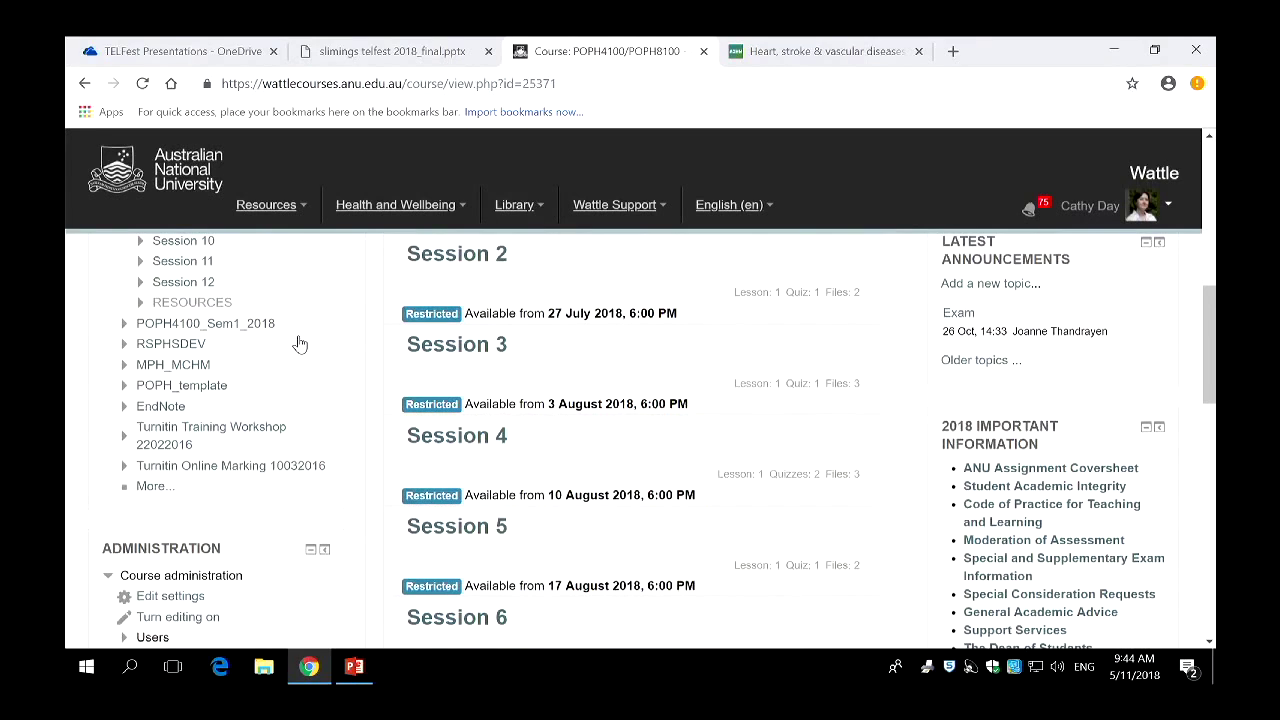
pyautogui.scroll(1, 296, 340)
pyautogui.click(184, 313)
pyautogui.scroll(-2, 184, 313)
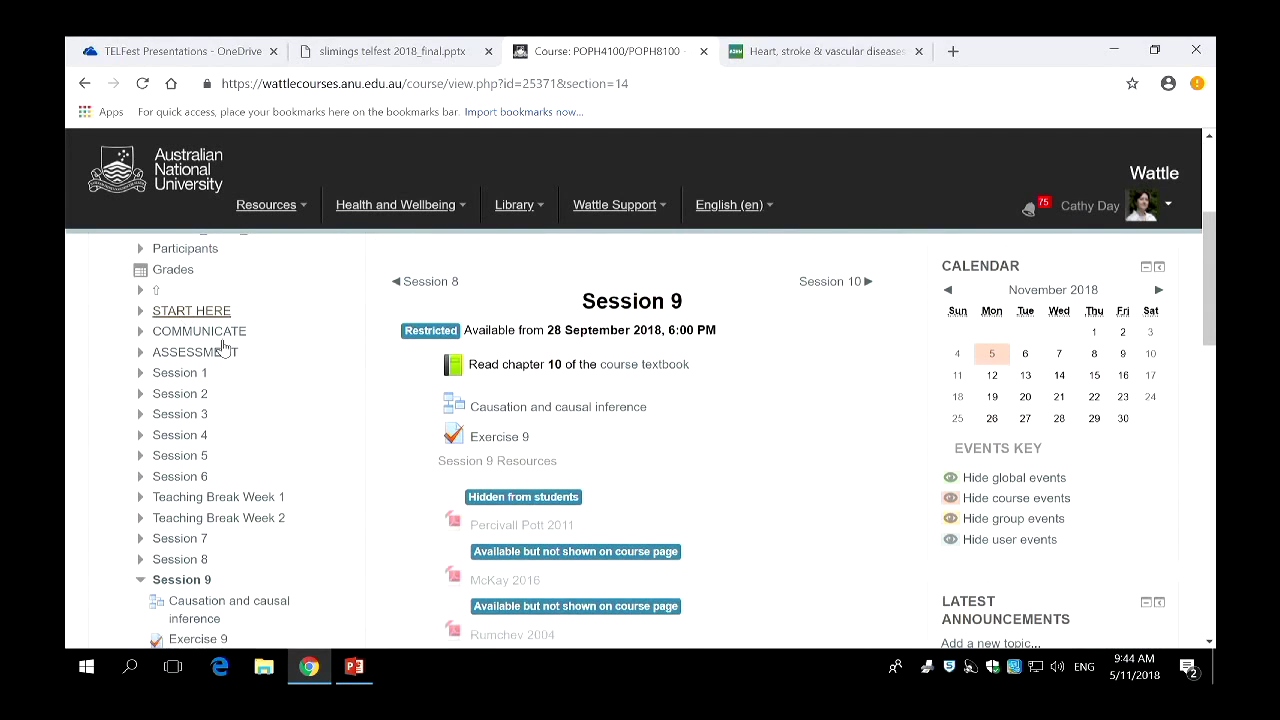
pyautogui.click(484, 439)
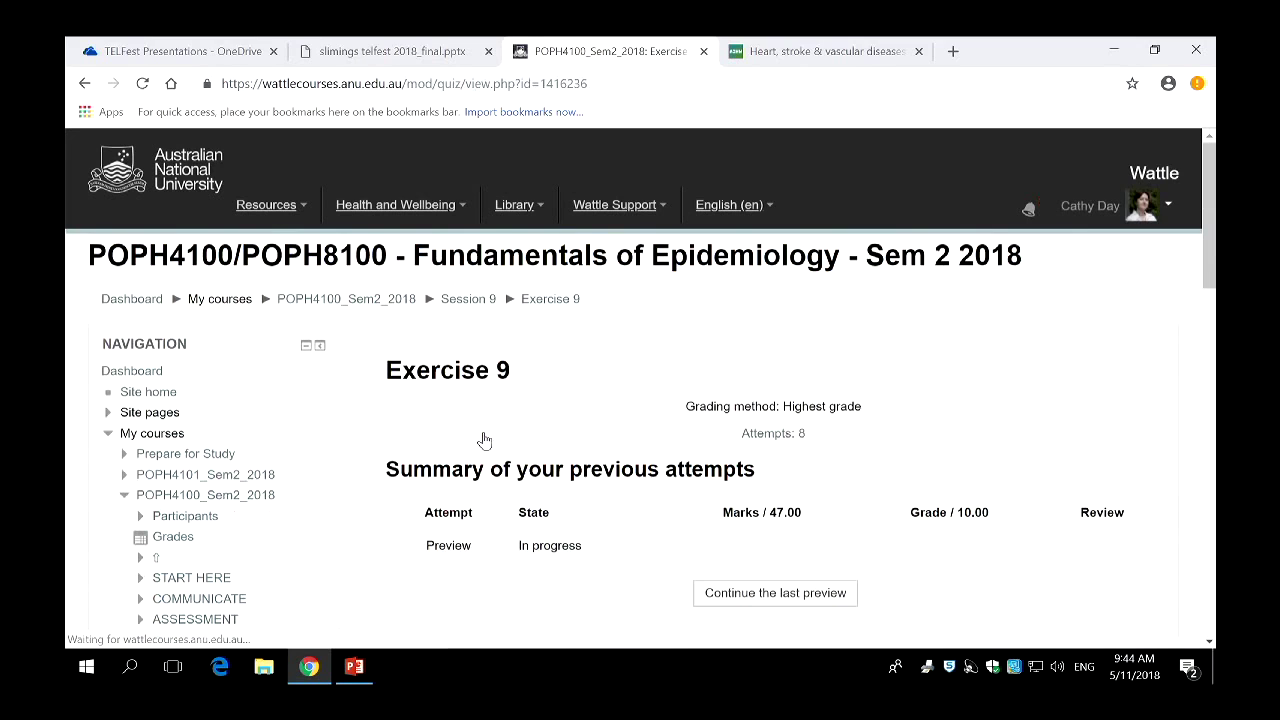
# Continue the last preview, then start a new preview on the Rumchev 2004 introduction.
pyautogui.click(735, 593)
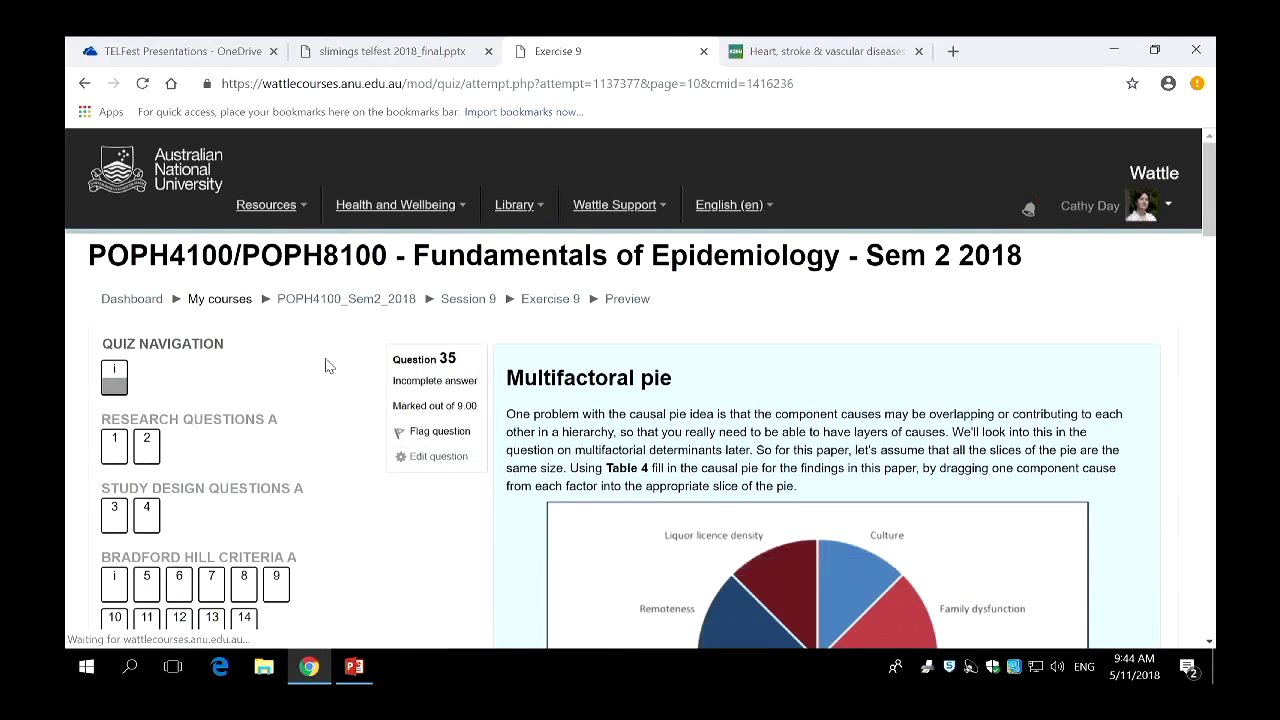
pyautogui.scroll(-10, 338, 371)
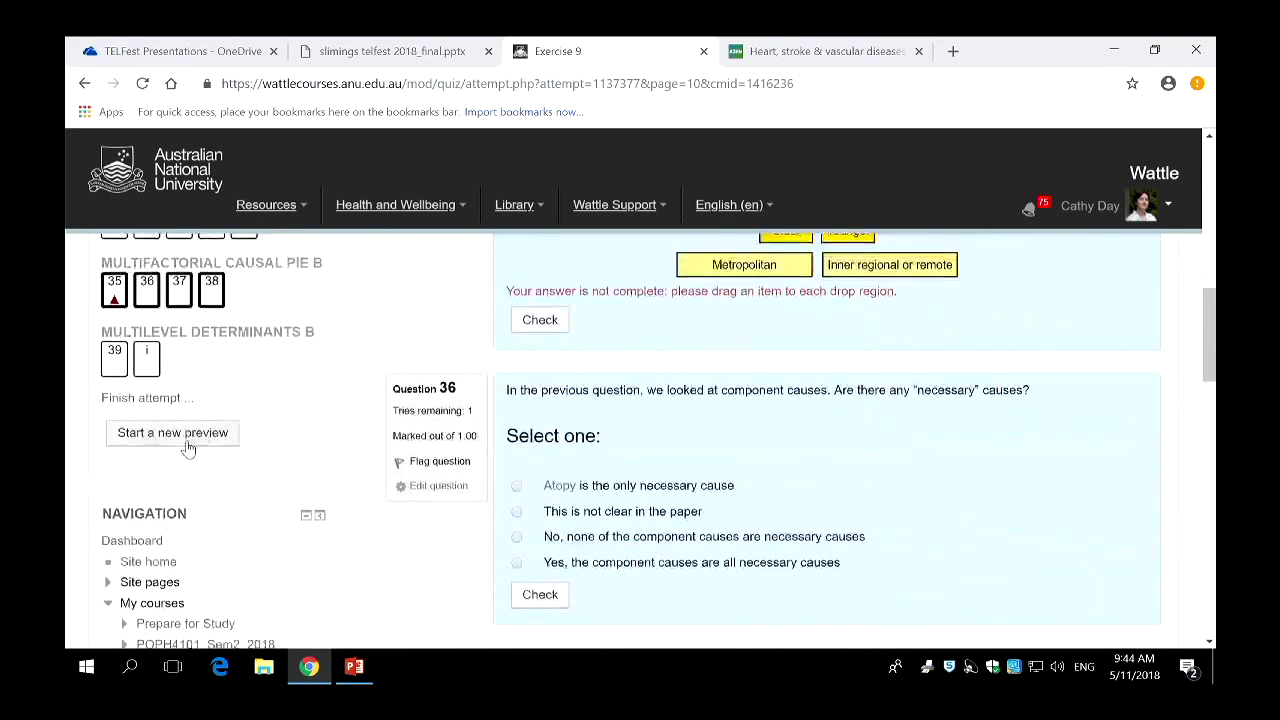
pyautogui.click(185, 444)
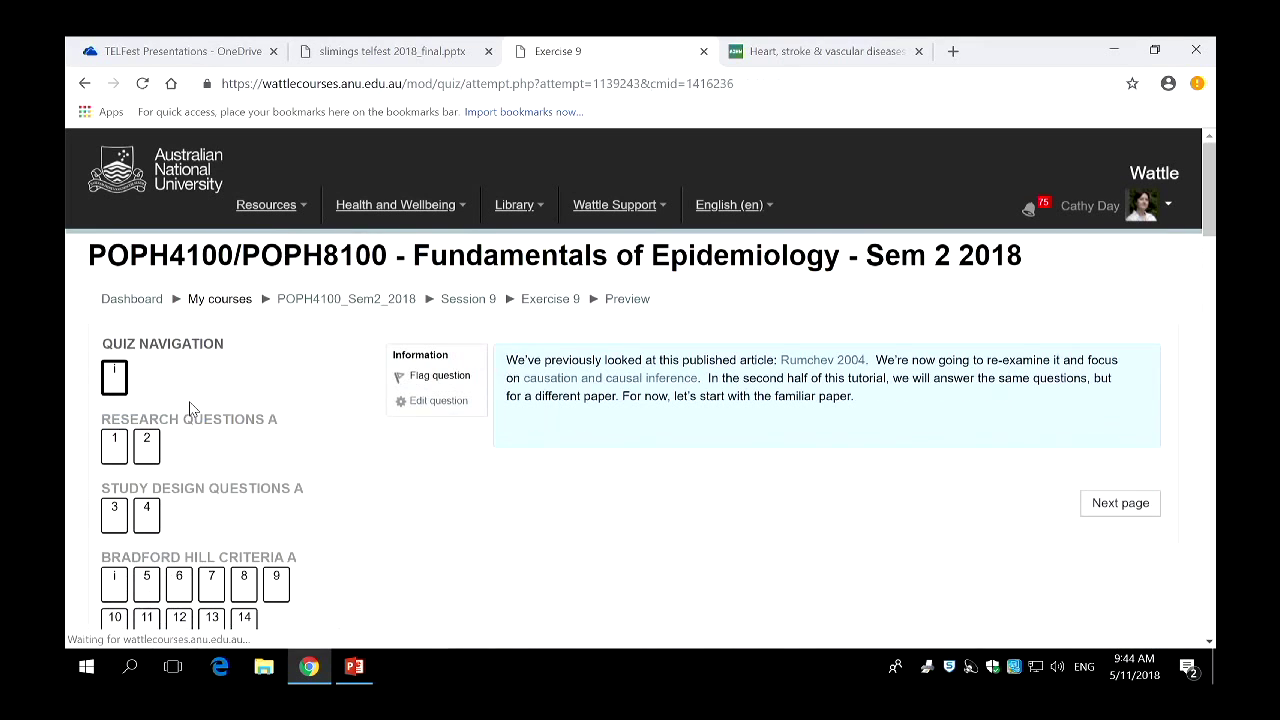
pyautogui.scroll(-3, 196, 402)
pyautogui.scroll(3, 270, 392)
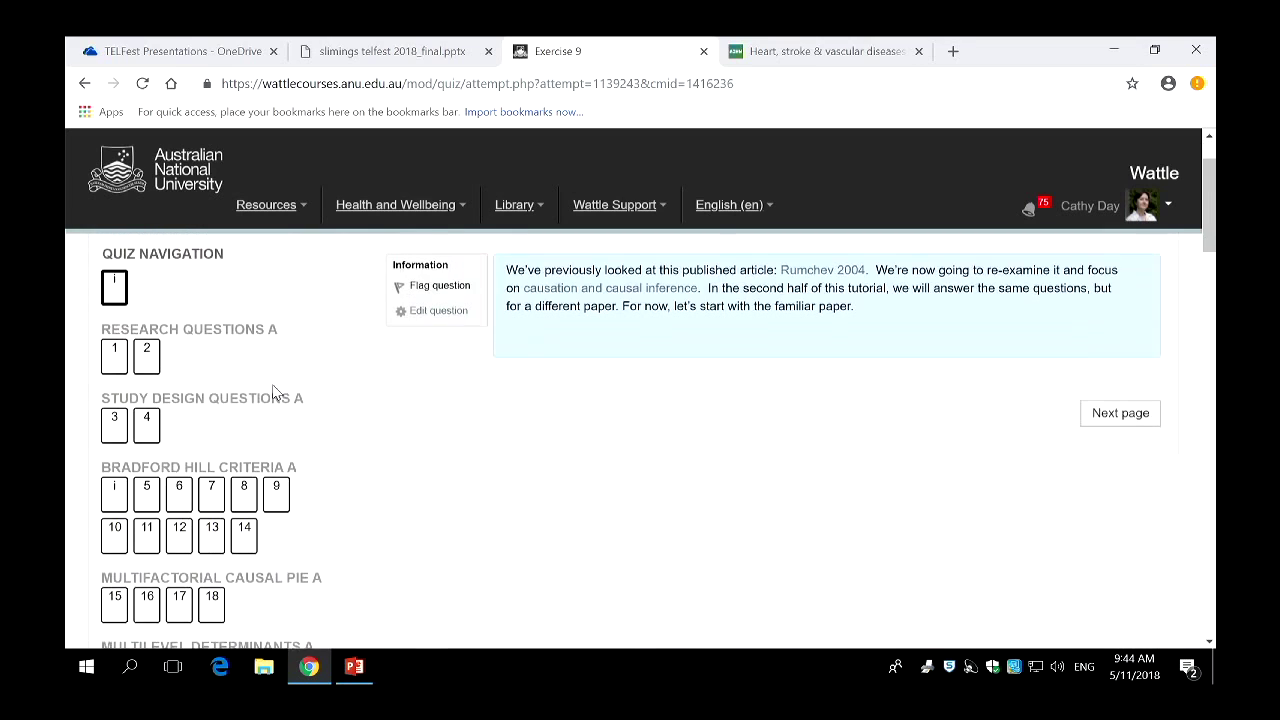
pyautogui.scroll(-3, 276, 392)
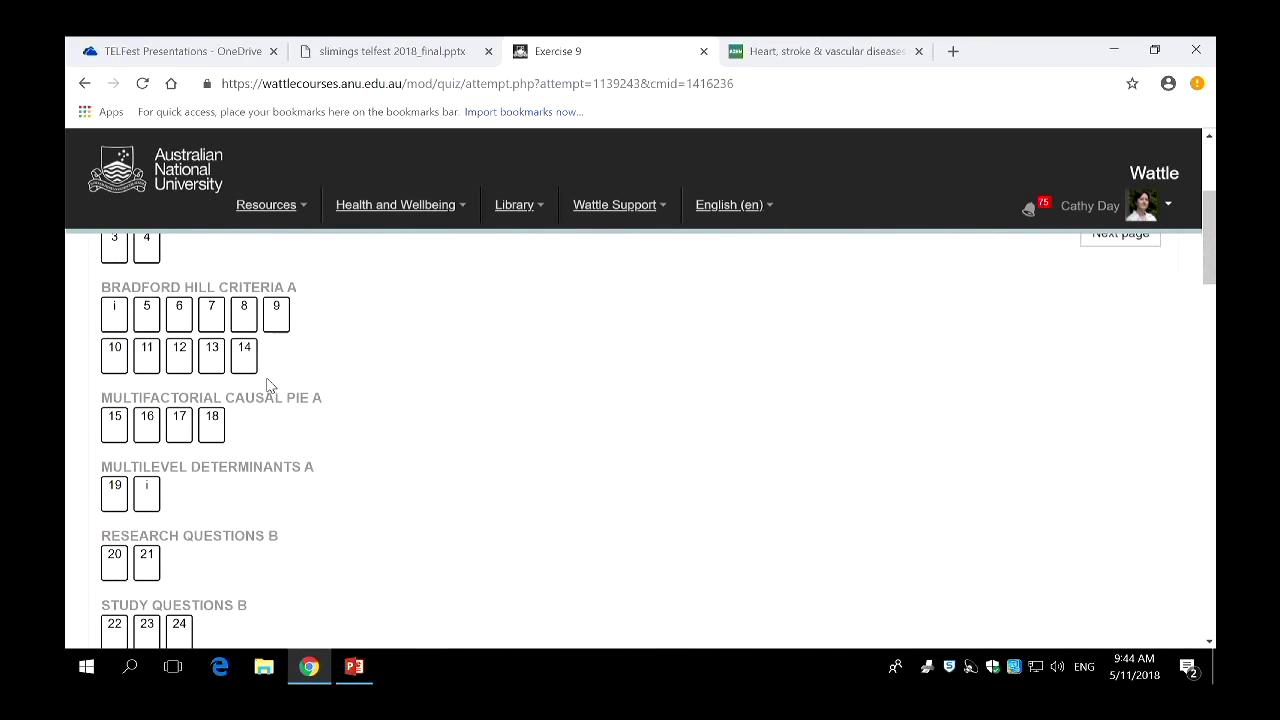
# On Question 15, place Lack of air conditioning, Older age, Warmer temperature and VOC on the pie.
pyautogui.click(115, 422)
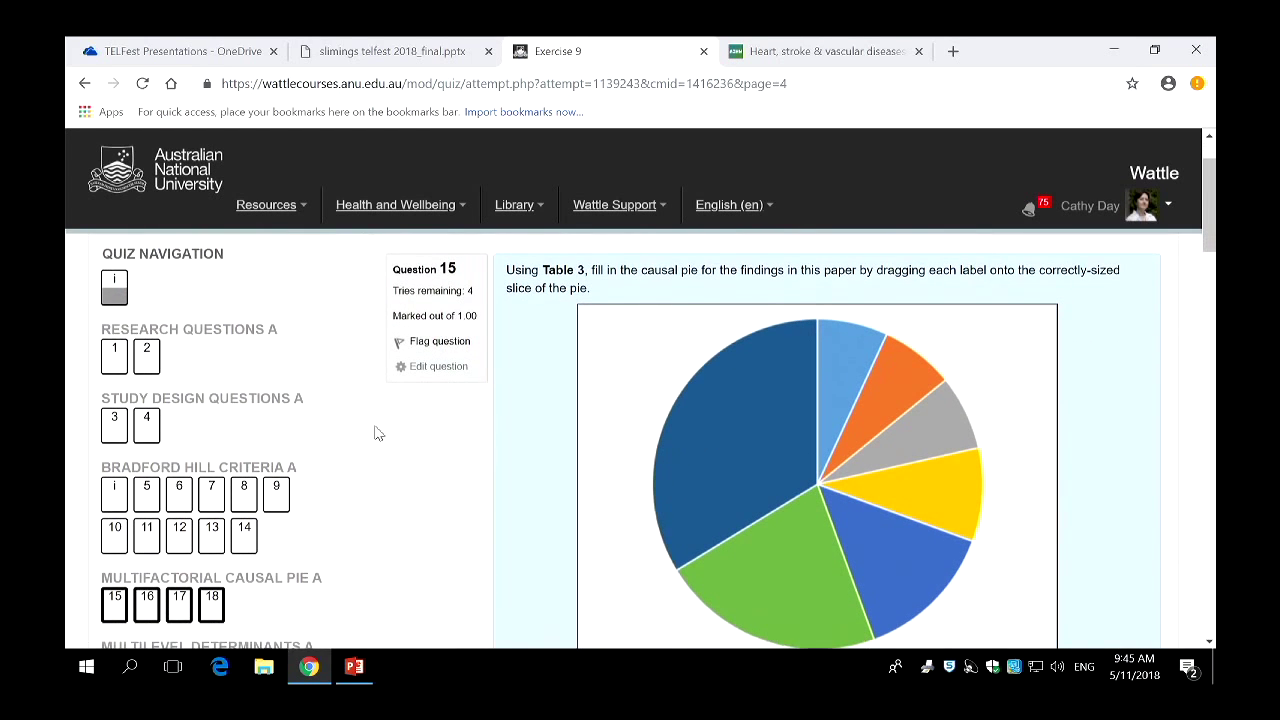
pyautogui.scroll(-1, 658, 404)
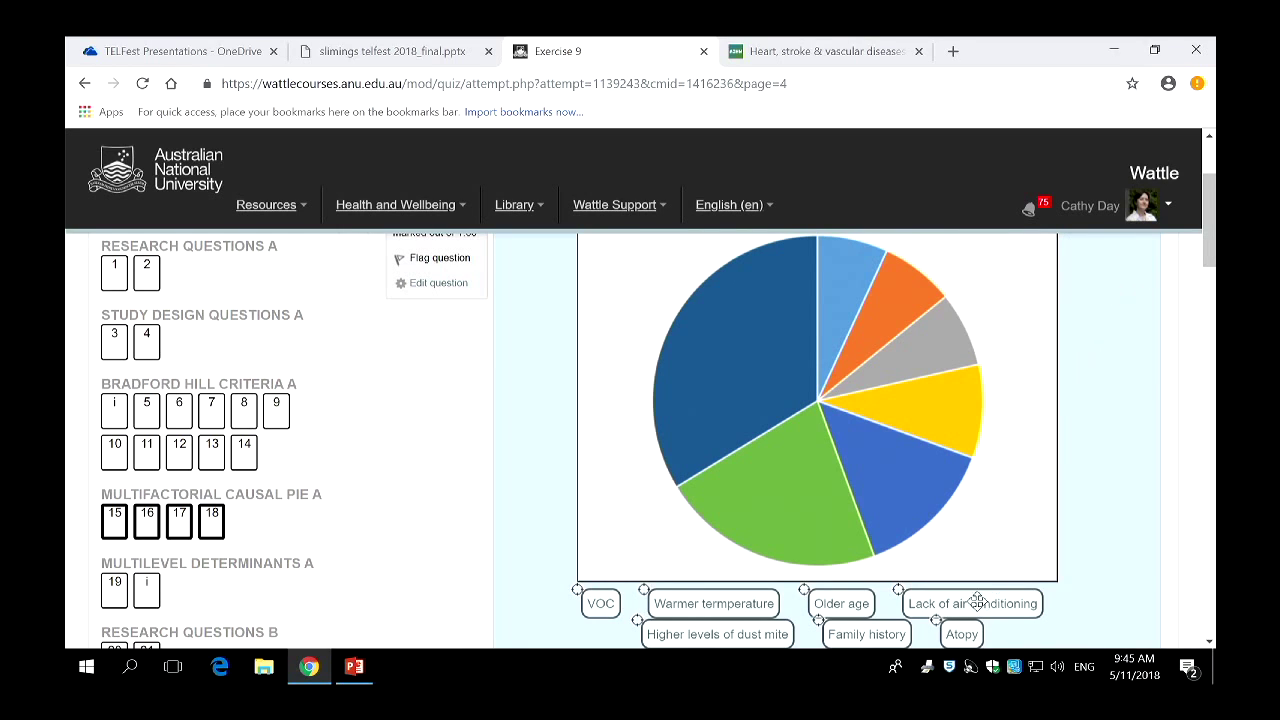
pyautogui.moveTo(975, 603); pyautogui.dragTo(970, 487)
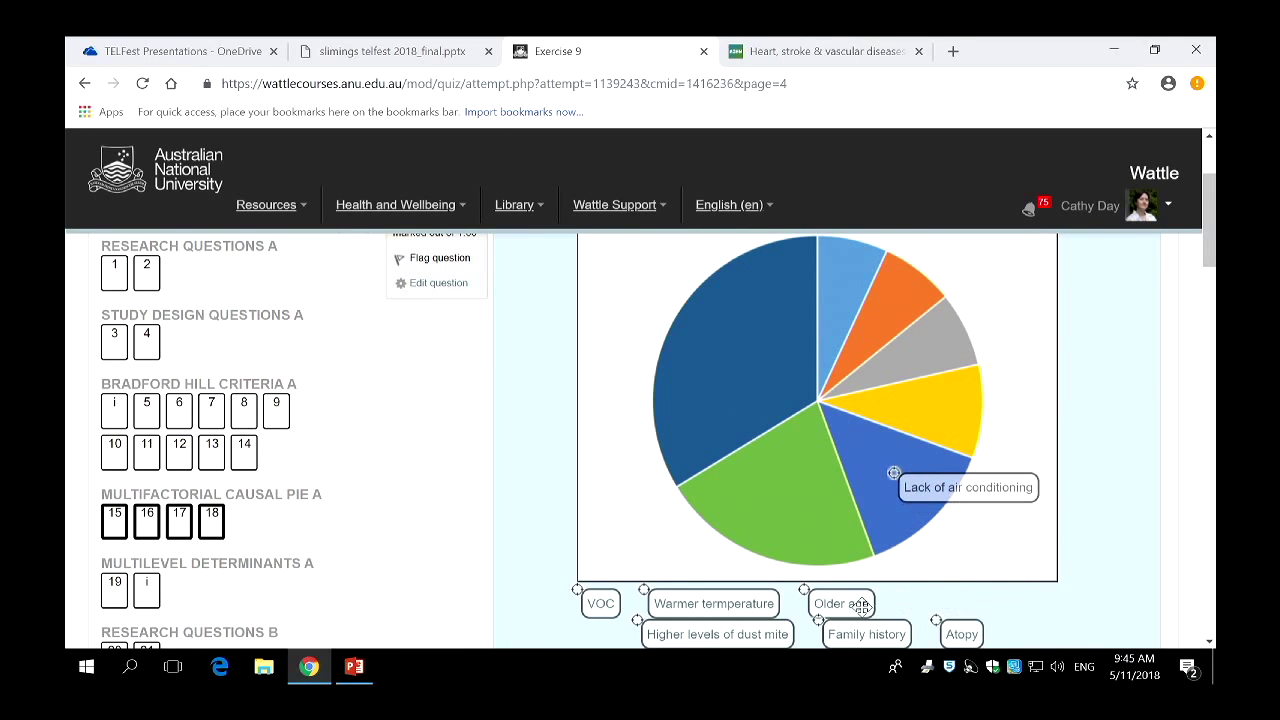
pyautogui.moveTo(852, 605); pyautogui.dragTo(818, 500)
pyautogui.moveTo(737, 605); pyautogui.dragTo(765, 375)
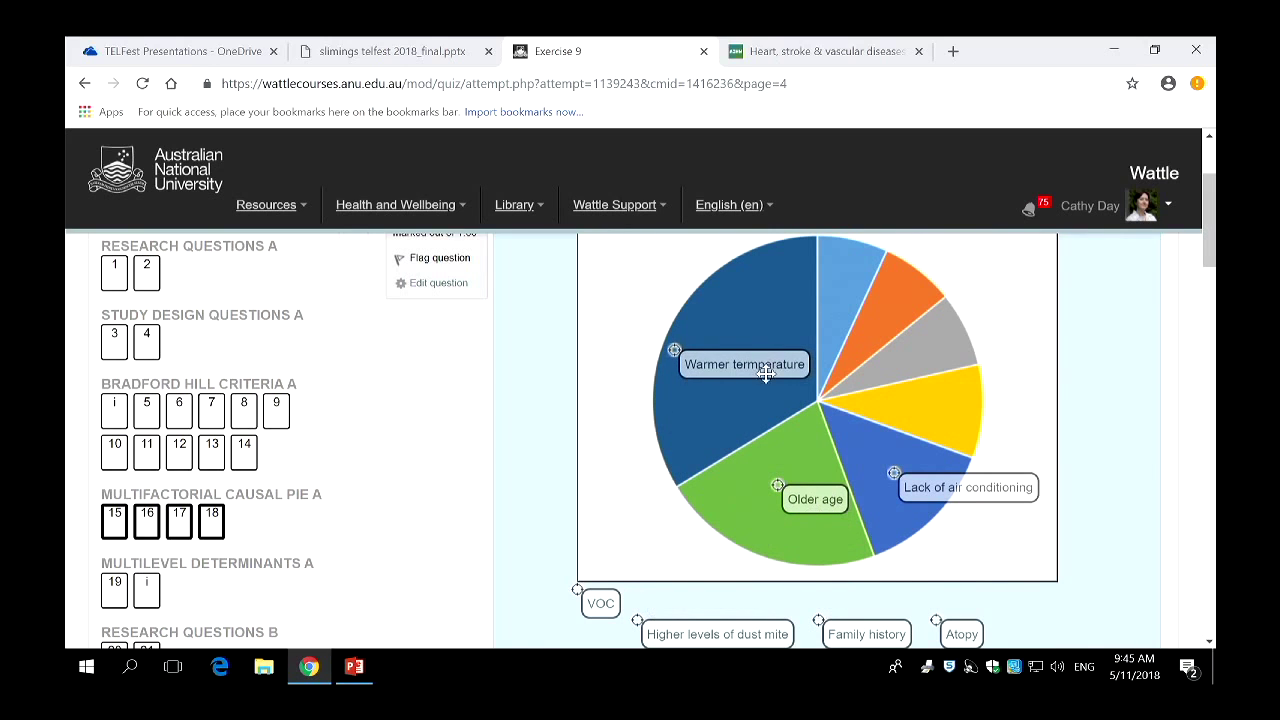
pyautogui.moveTo(600, 602); pyautogui.dragTo(858, 307)
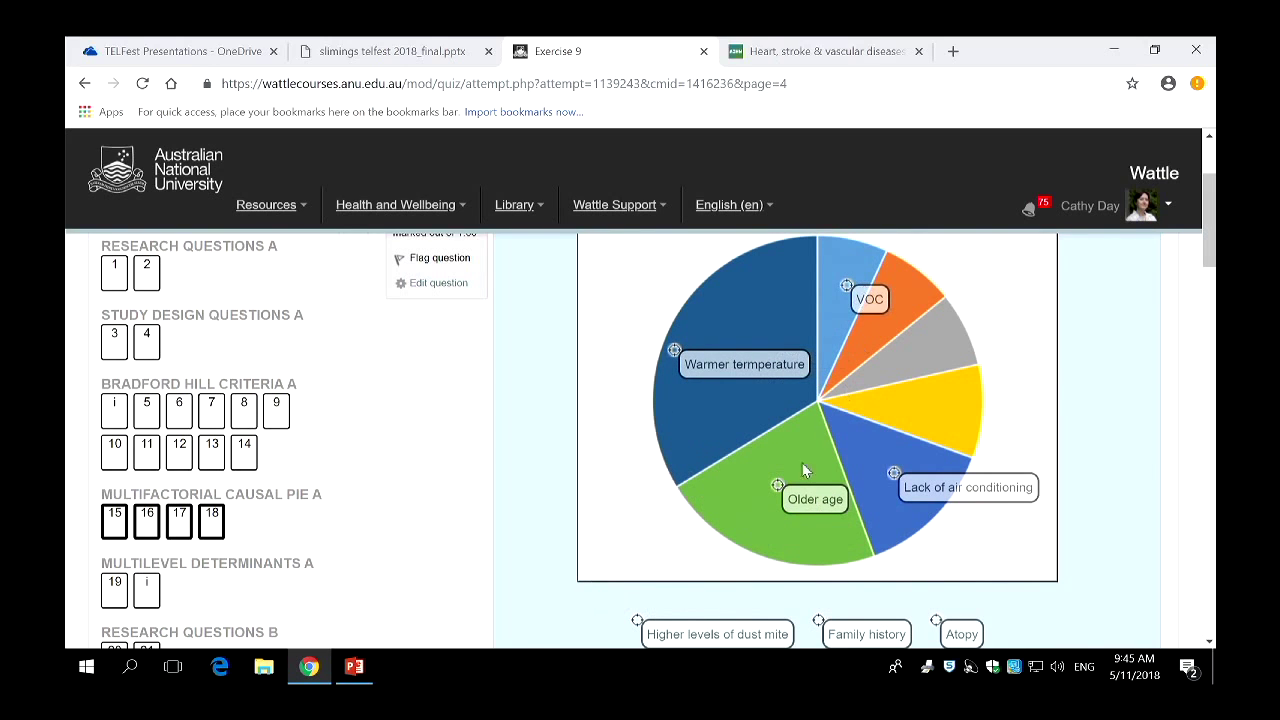
# Place Higher levels of dust mite, Family history and Atopy on the remaining slices, then check.
pyautogui.moveTo(749, 634); pyautogui.dragTo(1035, 342)
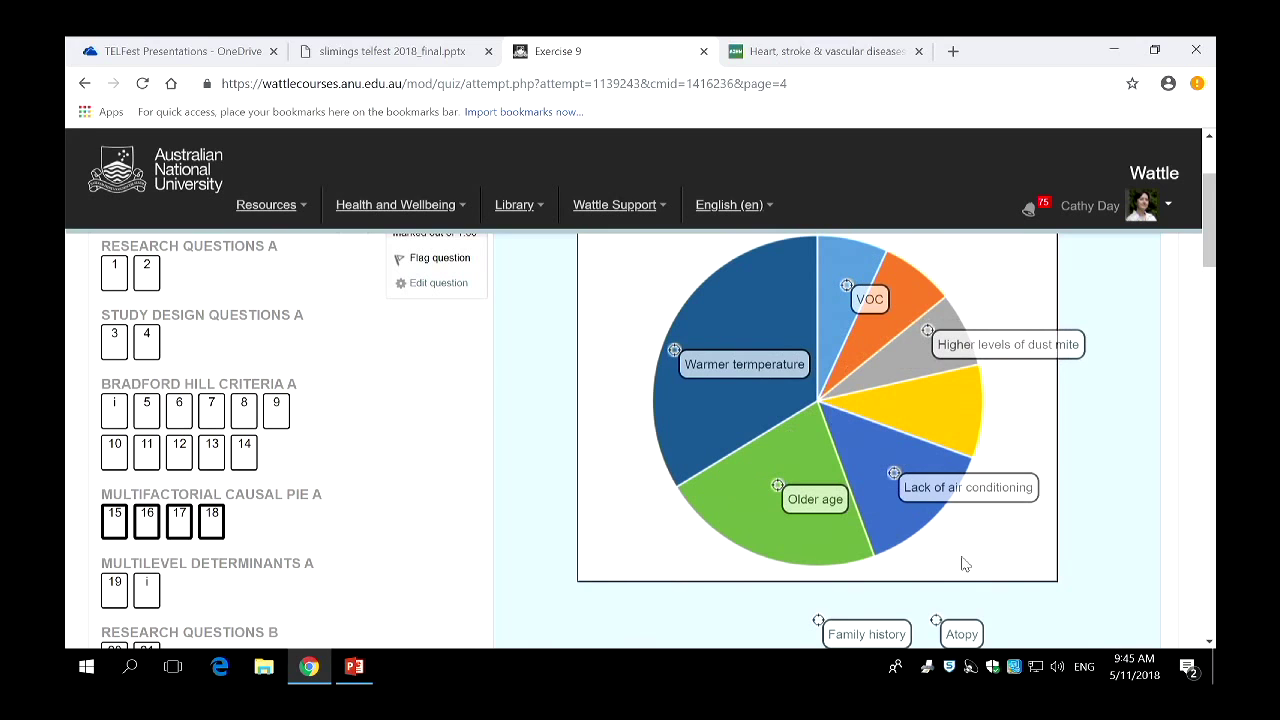
pyautogui.moveTo(880, 634); pyautogui.dragTo(988, 430)
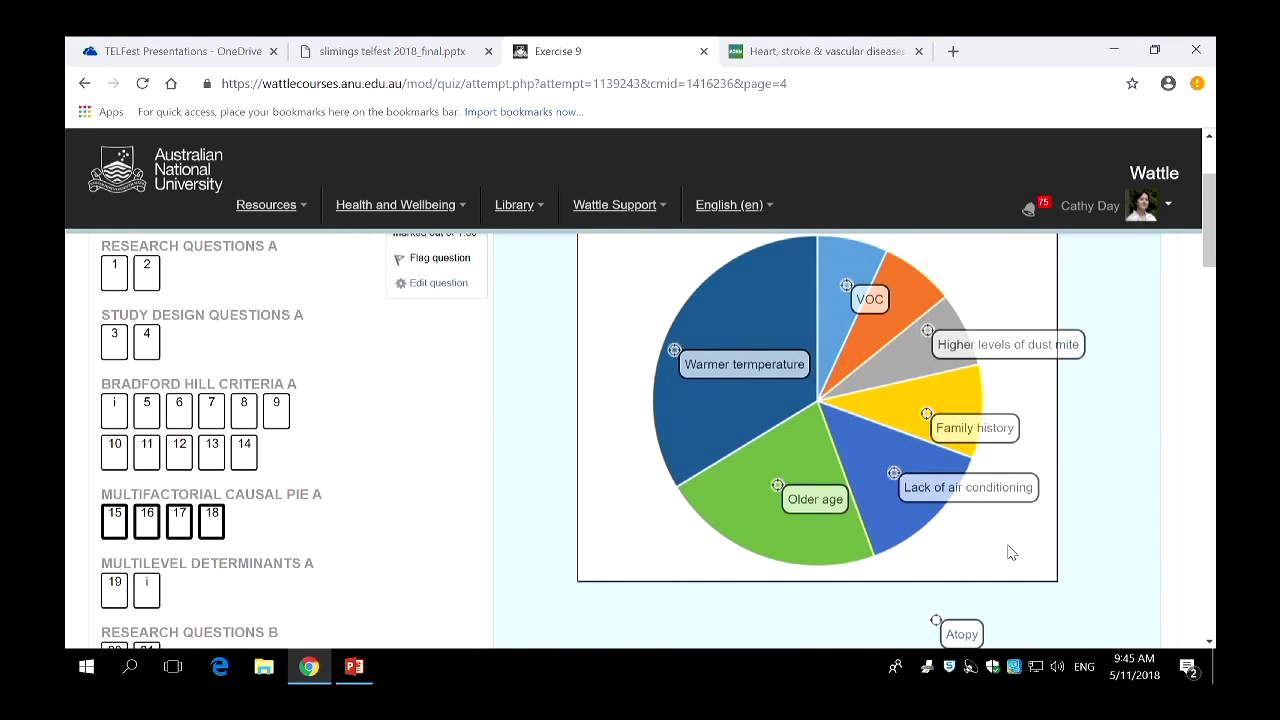
pyautogui.moveTo(966, 633); pyautogui.dragTo(953, 296)
pyautogui.moveTo(1210, 250)
pyautogui.mouseDown()
pyautogui.moveTo(1210, 273)
pyautogui.moveTo(1210, 262)
pyautogui.mouseUp()
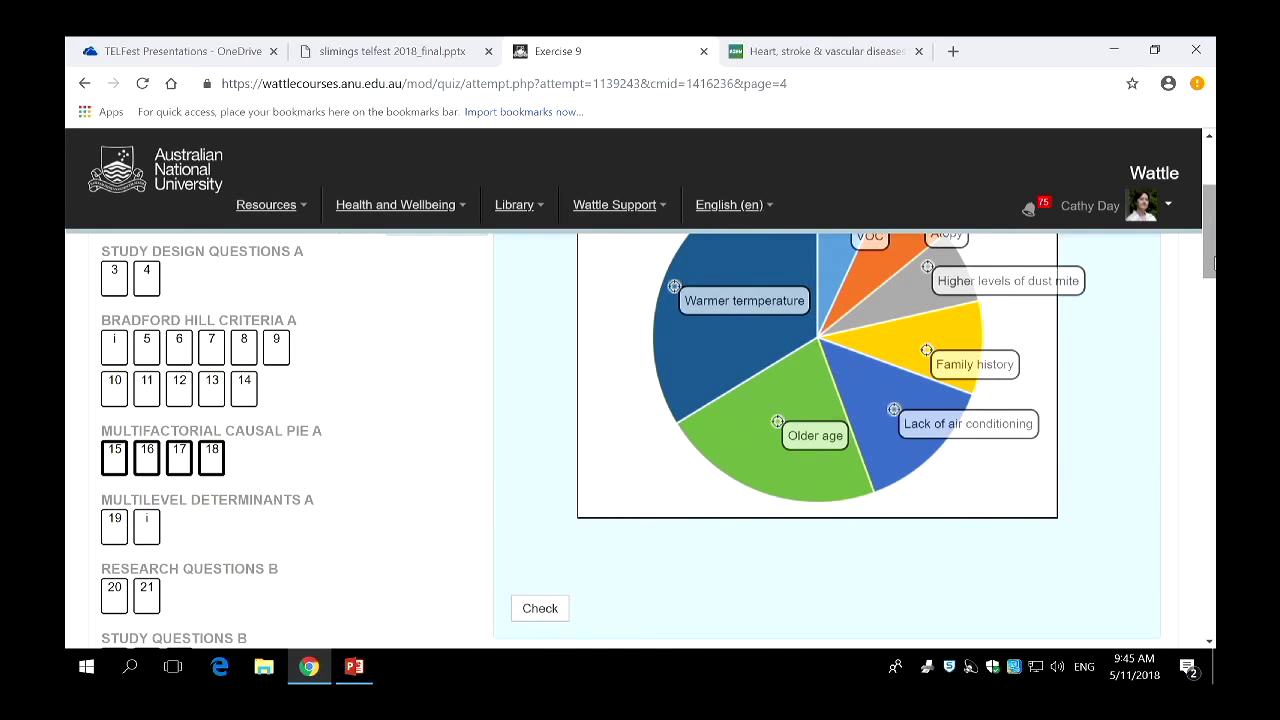
pyautogui.click(542, 612)
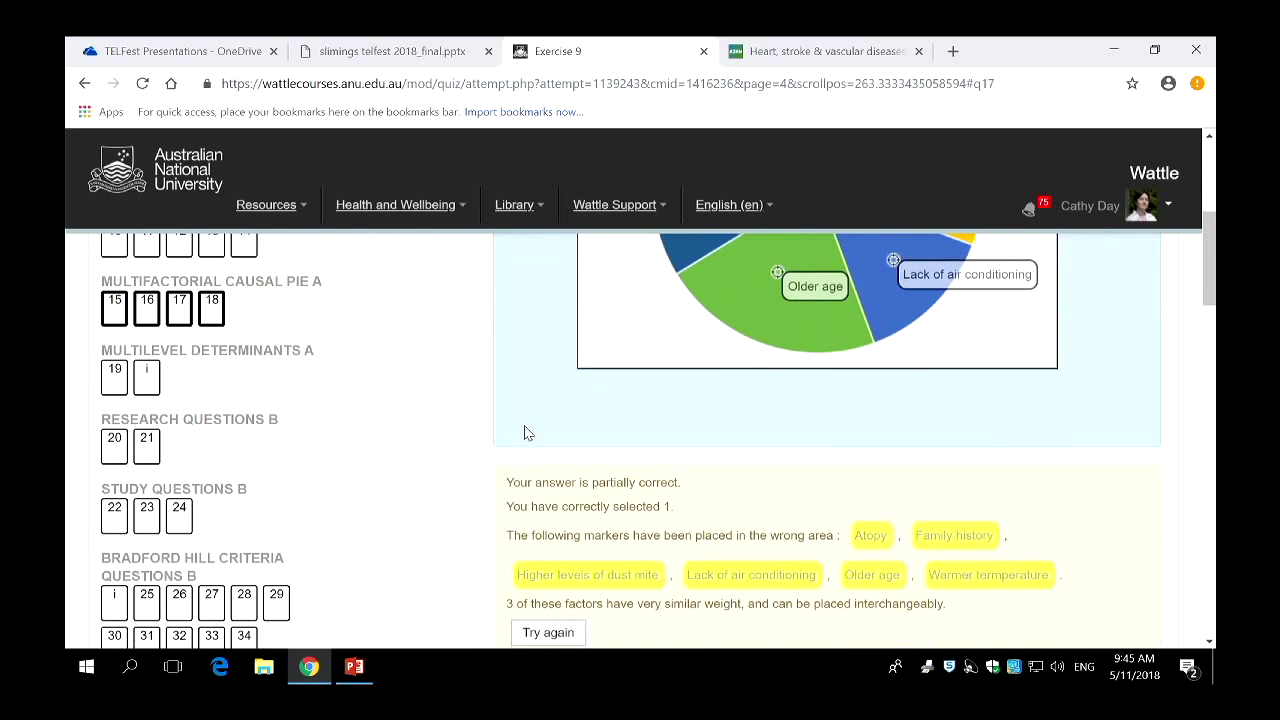
# Review the partially correct feedback and reset Question 15 with Try again.
pyautogui.scroll(-1, 524, 432)
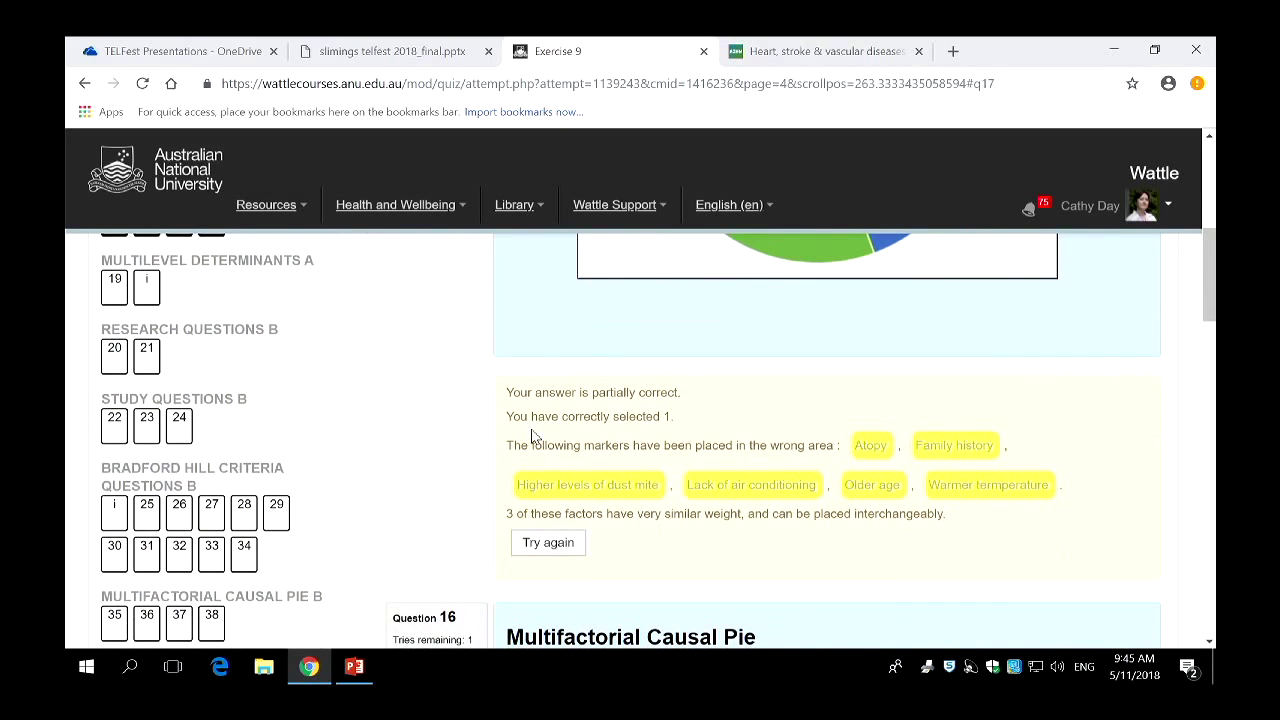
pyautogui.click(549, 551)
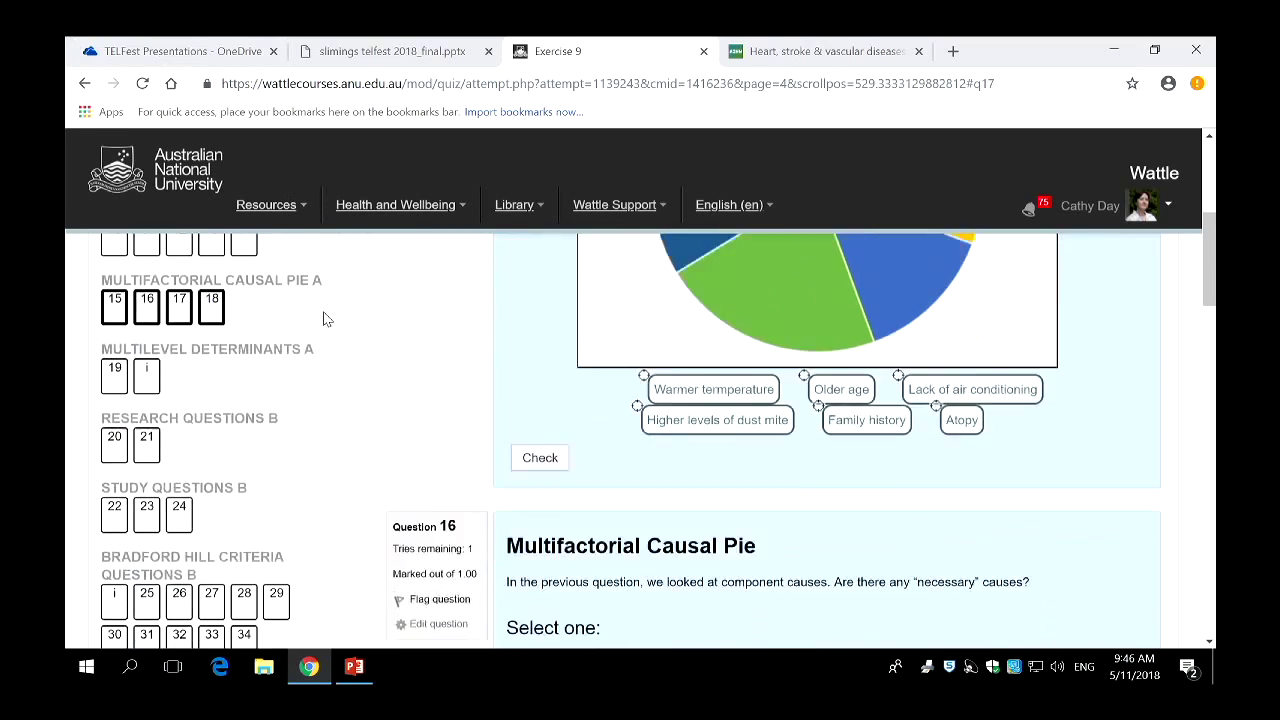
pyautogui.scroll(-3, 323, 318)
# On Question 35, try Non-English speaking on Culture and Life stage, then remove it.
pyautogui.click(115, 441)
pyautogui.scroll(-3, 600, 420)
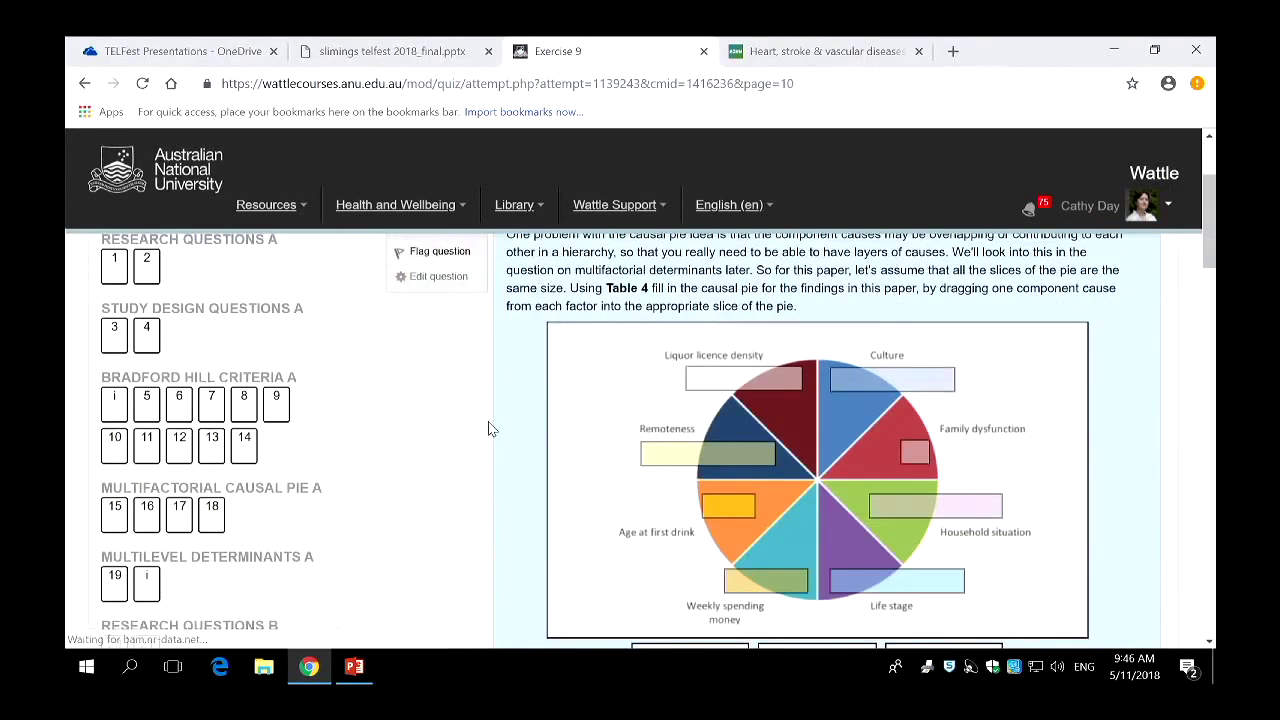
pyautogui.scroll(-1, 490, 428)
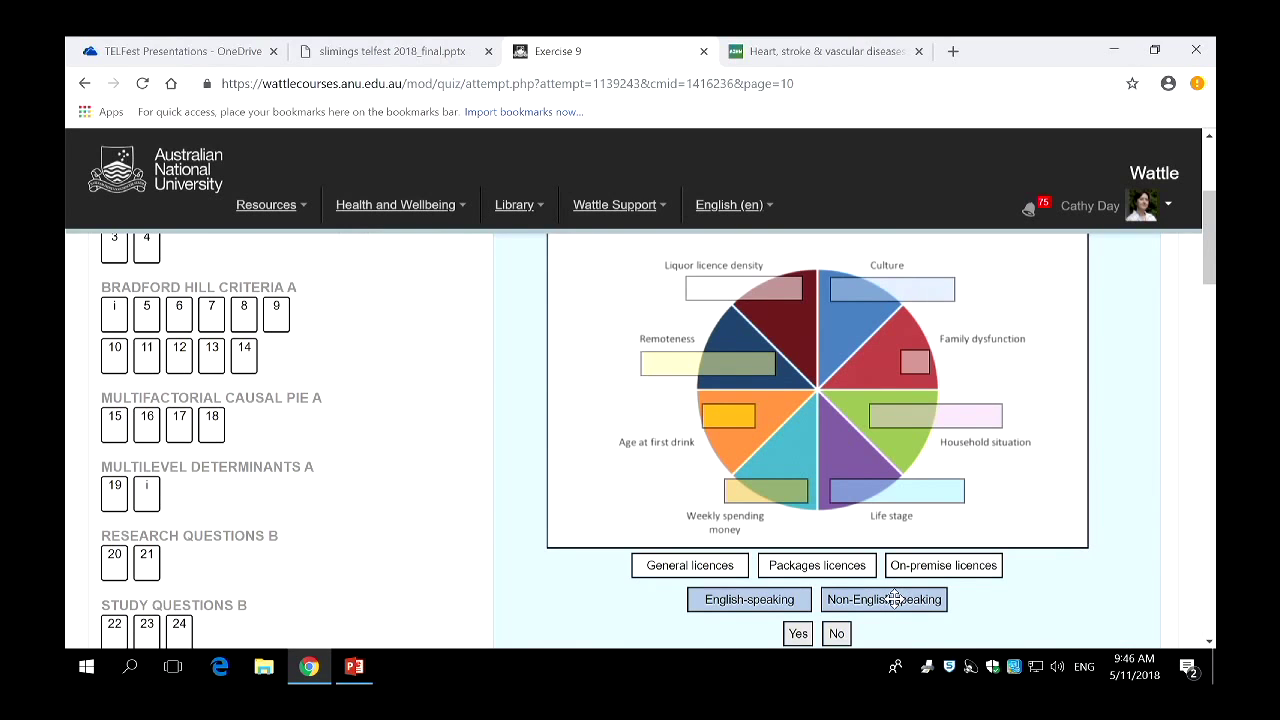
pyautogui.moveTo(893, 598); pyautogui.dragTo(910, 287)
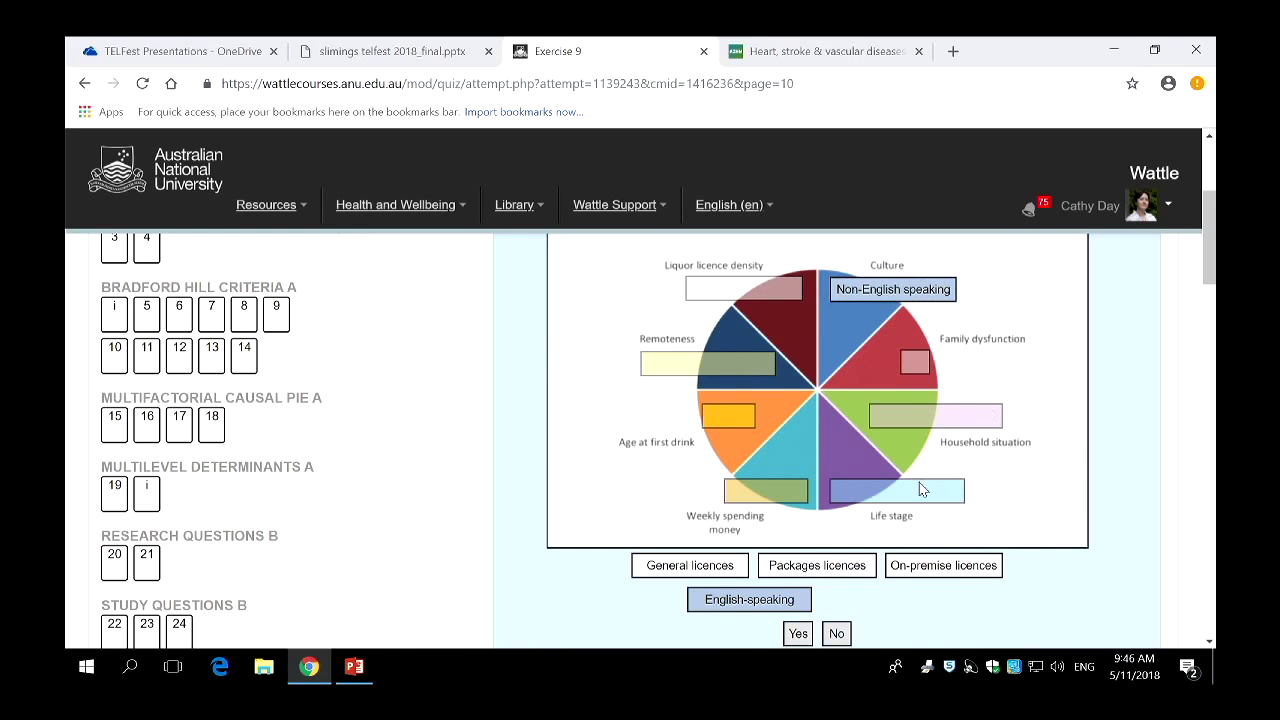
pyautogui.moveTo(884, 289); pyautogui.dragTo(892, 497)
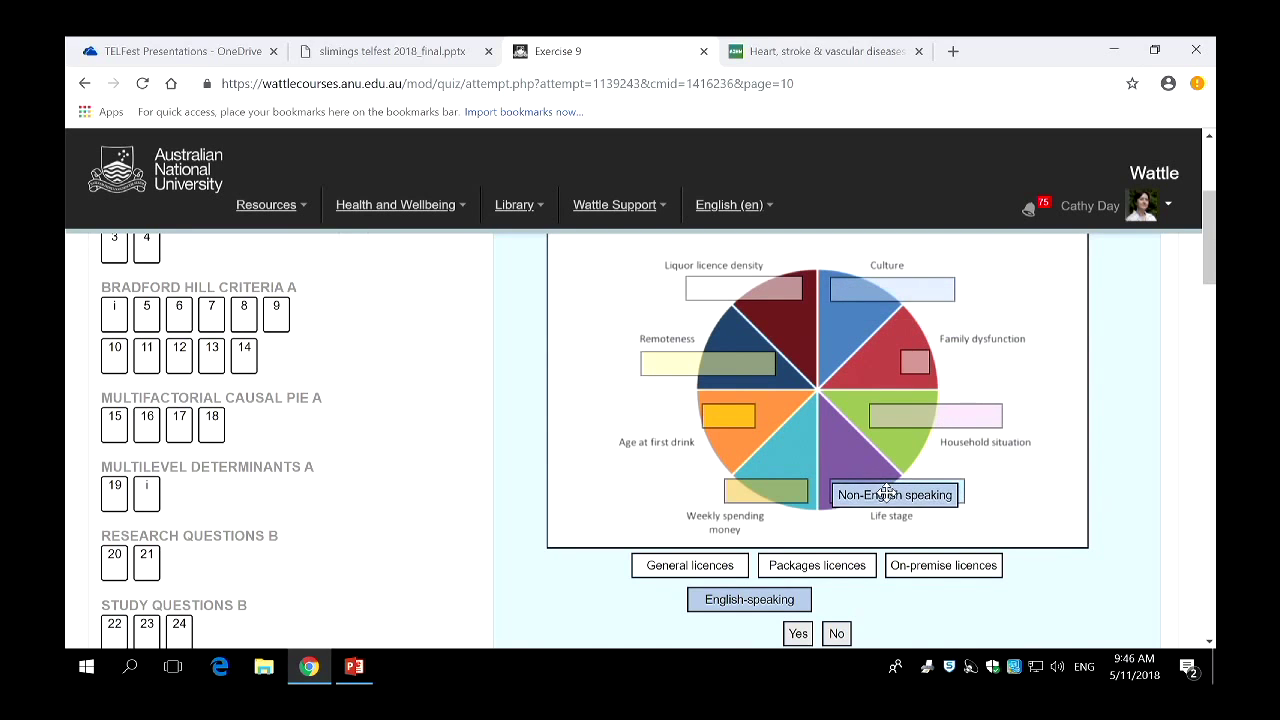
pyautogui.moveTo(868, 604); pyautogui.dragTo(919, 421)
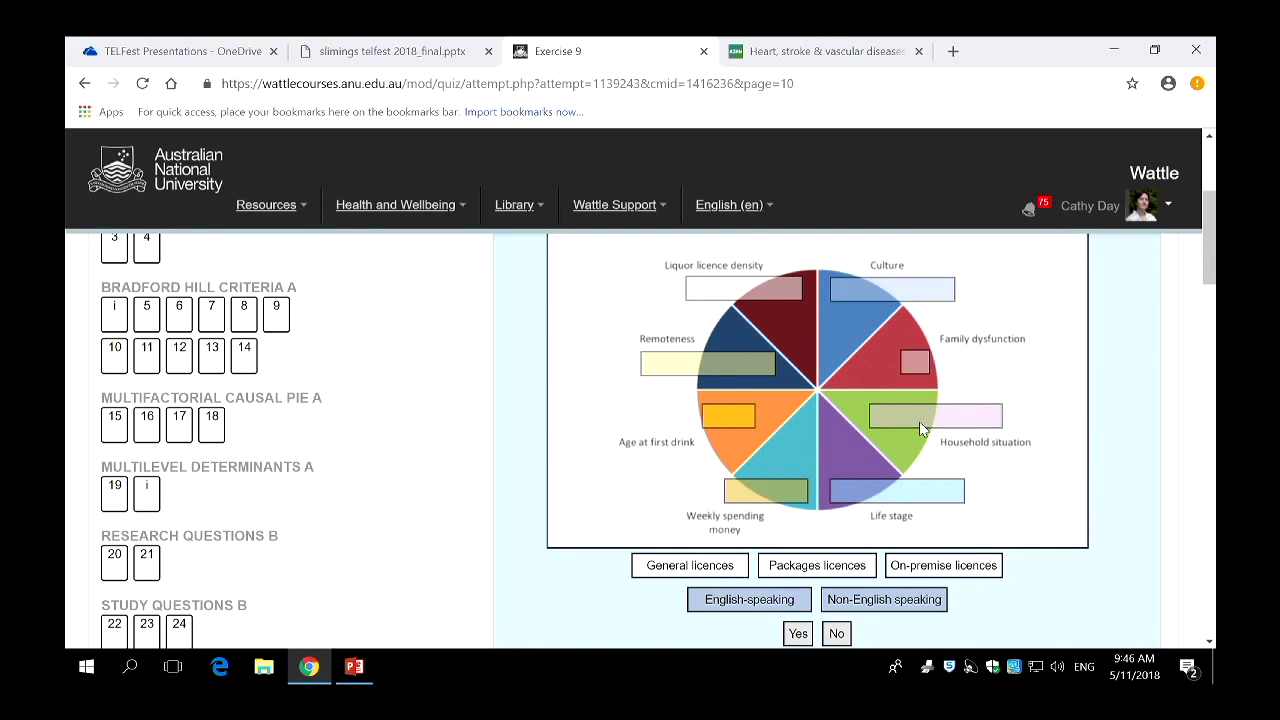
# Put English-speaking on Culture and Packages licences on Liquor licence density.
pyautogui.moveTo(776, 600); pyautogui.dragTo(915, 285)
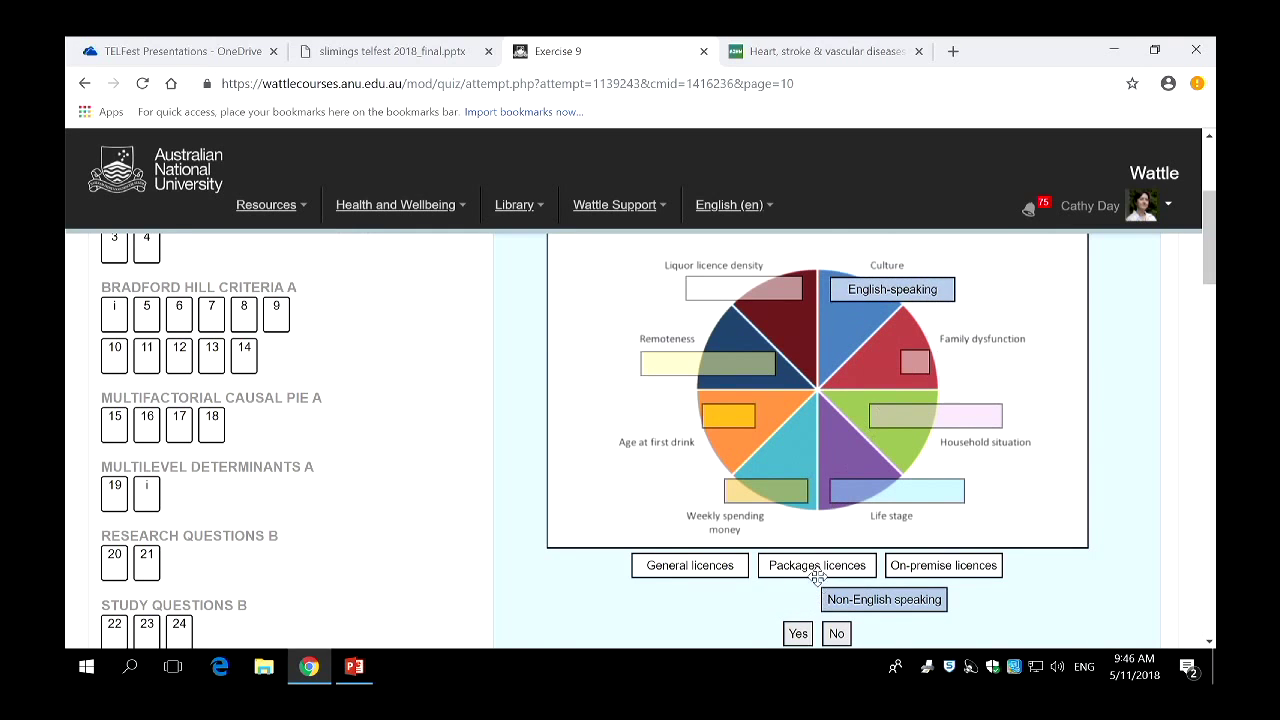
pyautogui.moveTo(817, 572); pyautogui.dragTo(738, 292)
pyautogui.moveTo(722, 565); pyautogui.dragTo(733, 362)
pyautogui.scroll(-3, 590, 398)
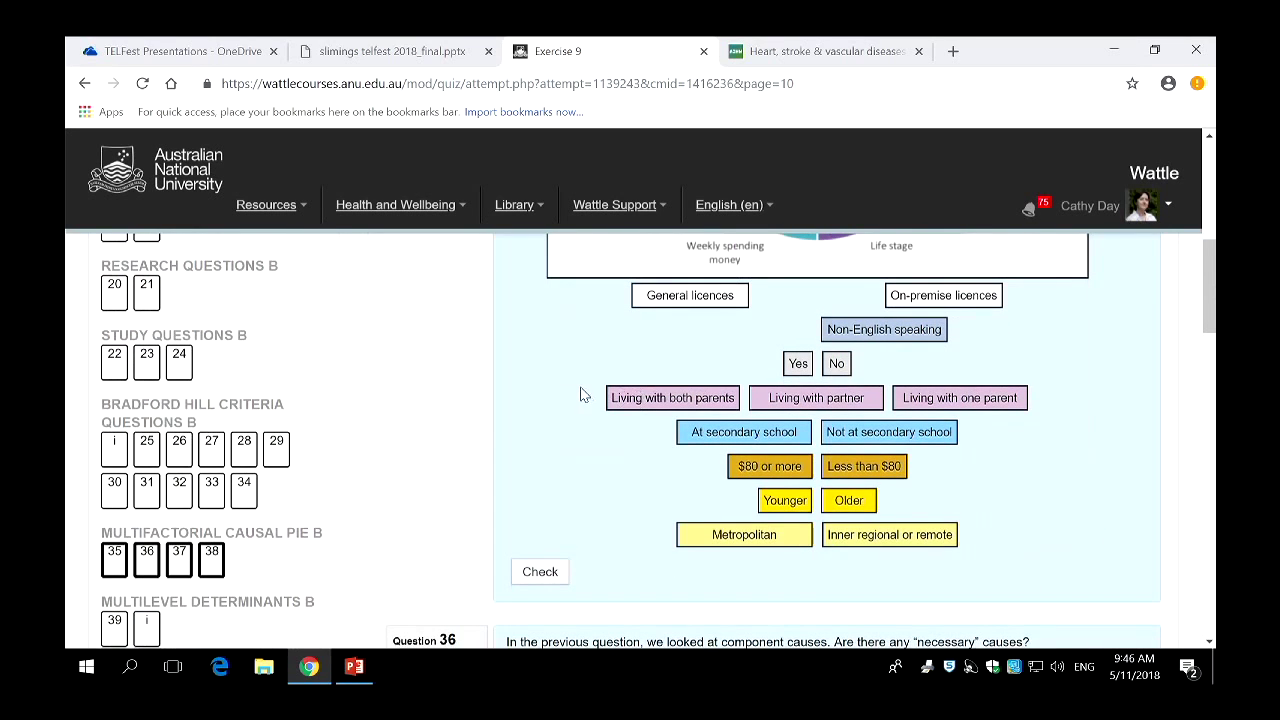